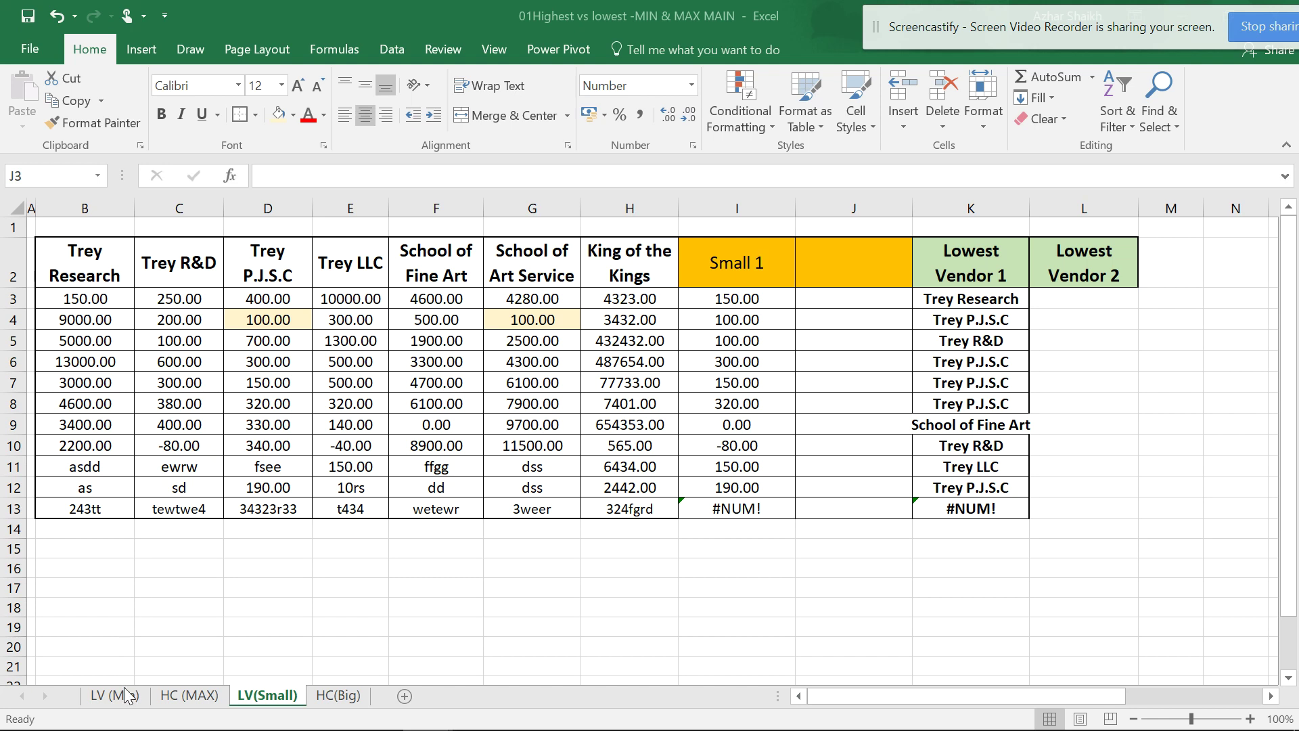
# Review the LV (Min), HC (MAX), LV(Small) and HC(Big) sheets and the existing Small 1 formula.
pyautogui.click(122, 698)
pyautogui.click(120, 696)
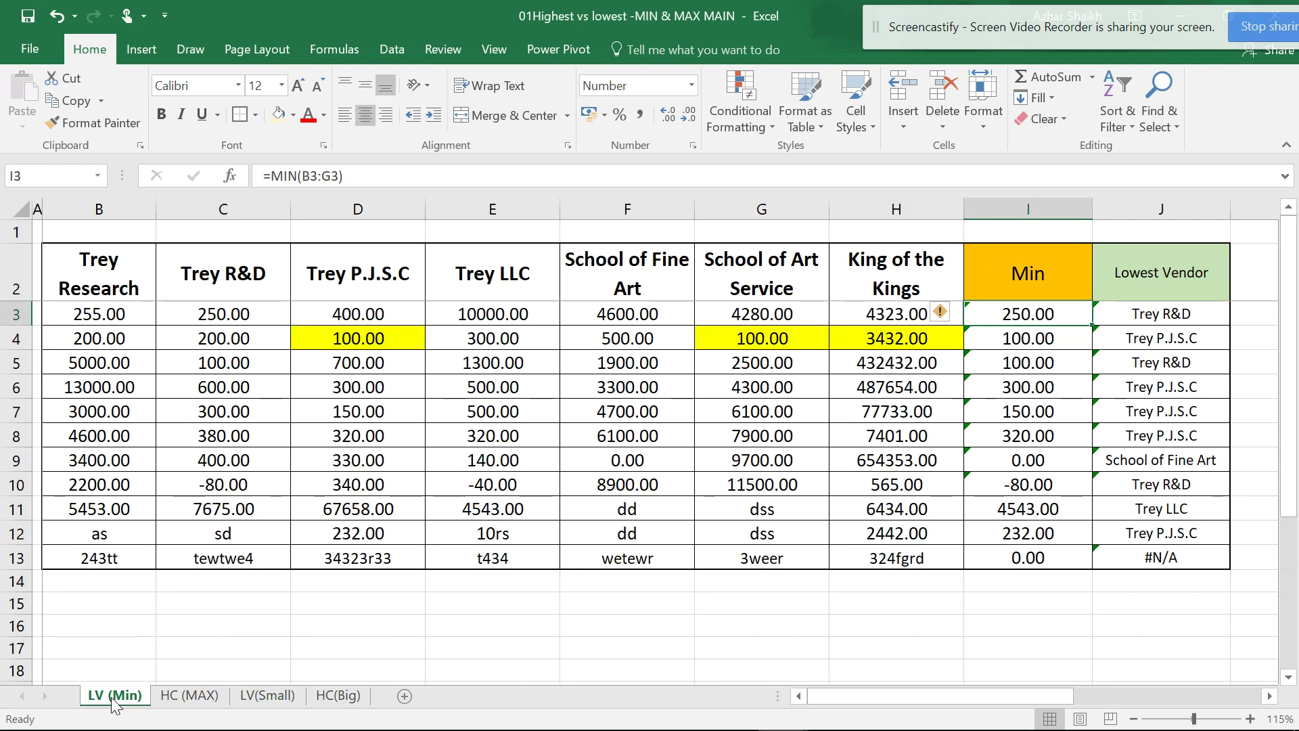
pyautogui.click(194, 696)
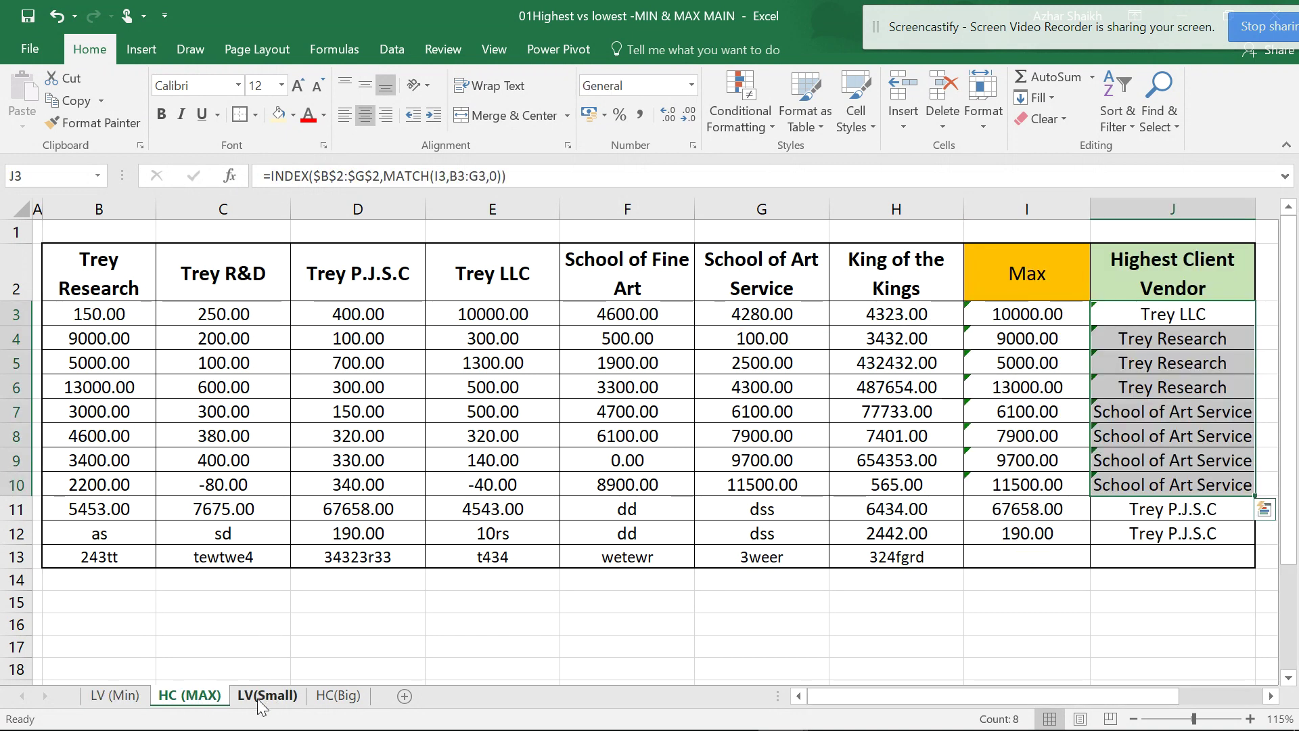
pyautogui.click(264, 698)
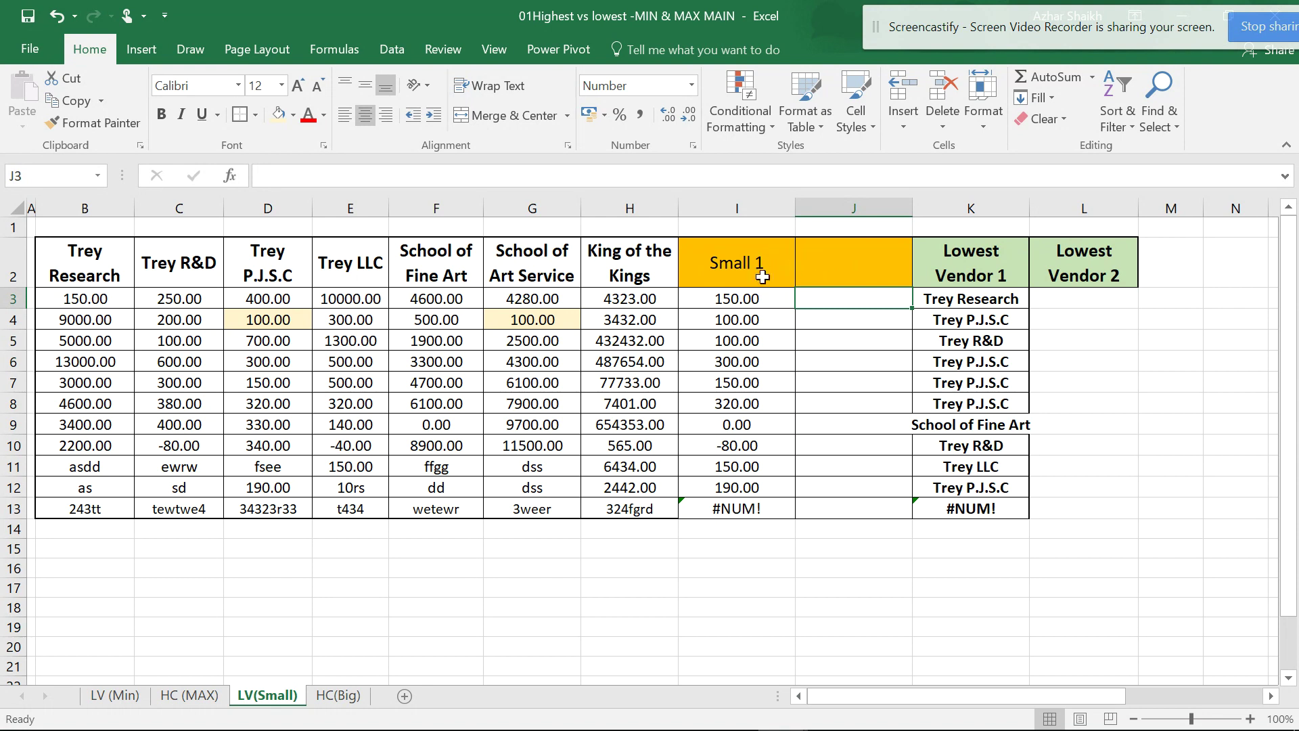
pyautogui.click(767, 299)
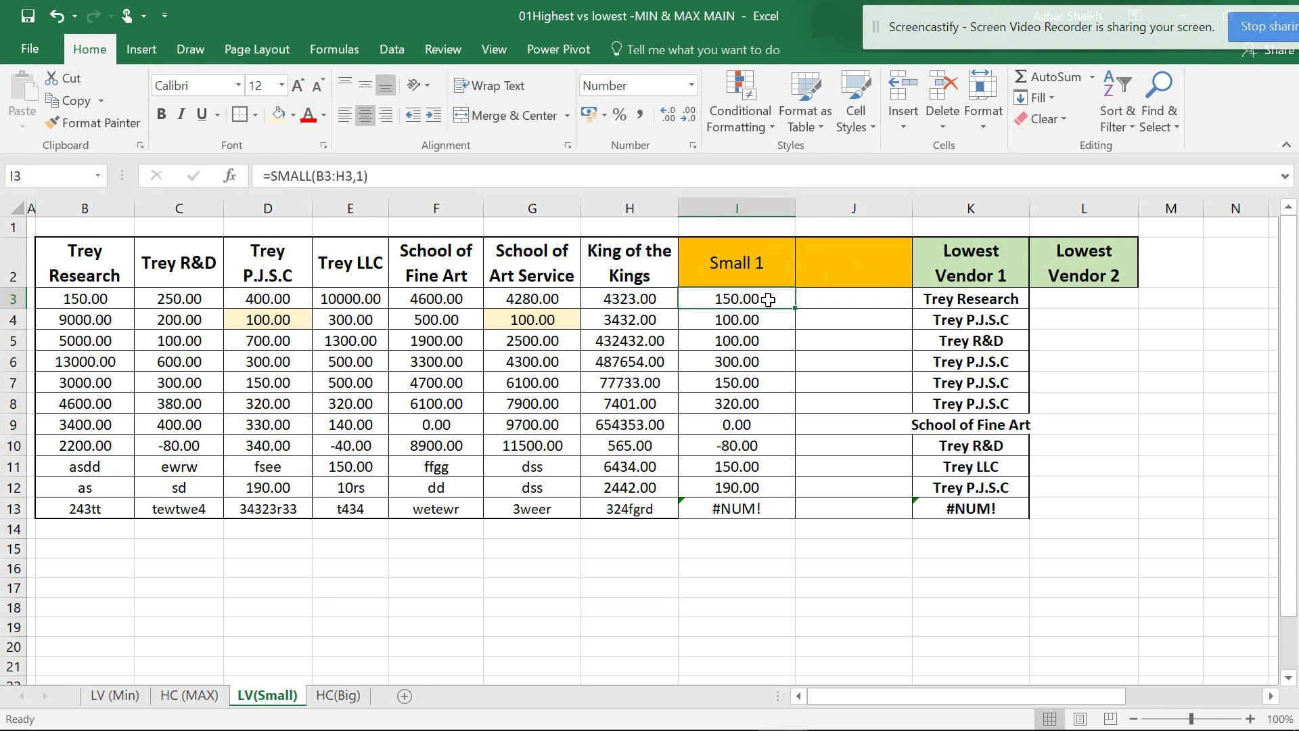
pyautogui.click(855, 305)
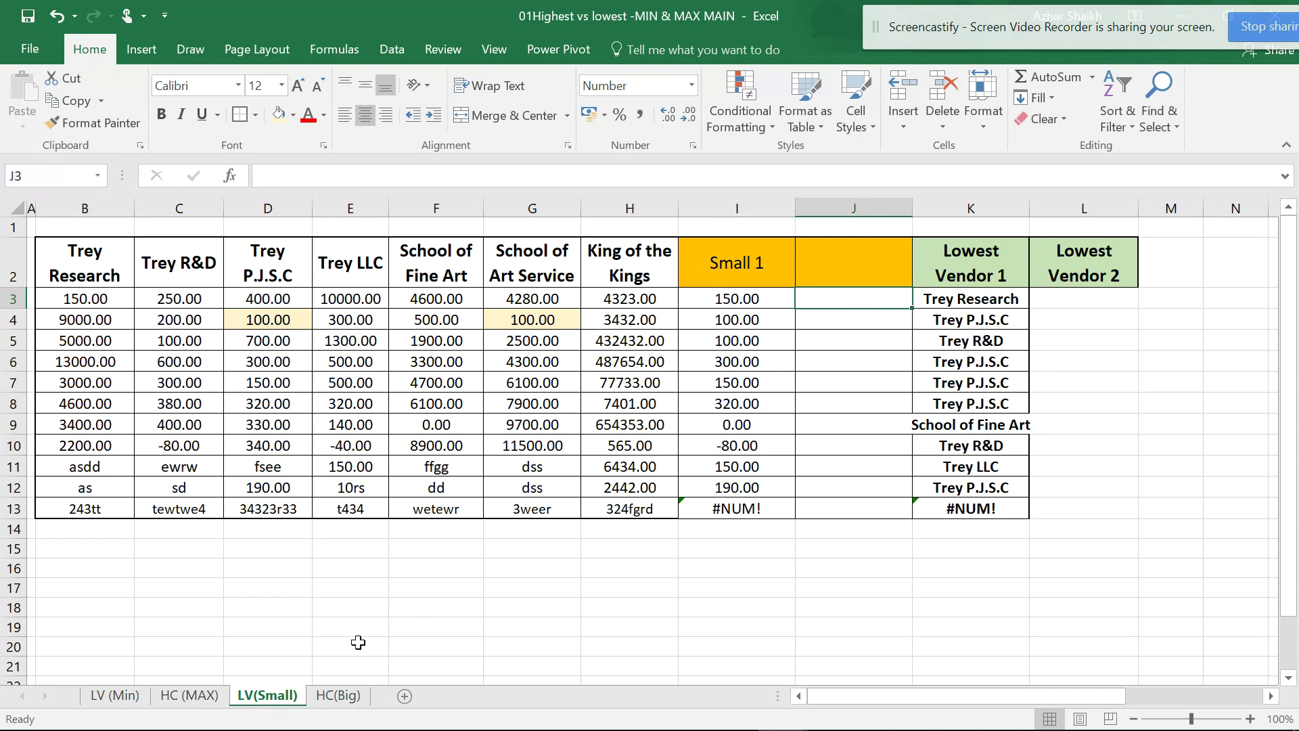
pyautogui.click(341, 697)
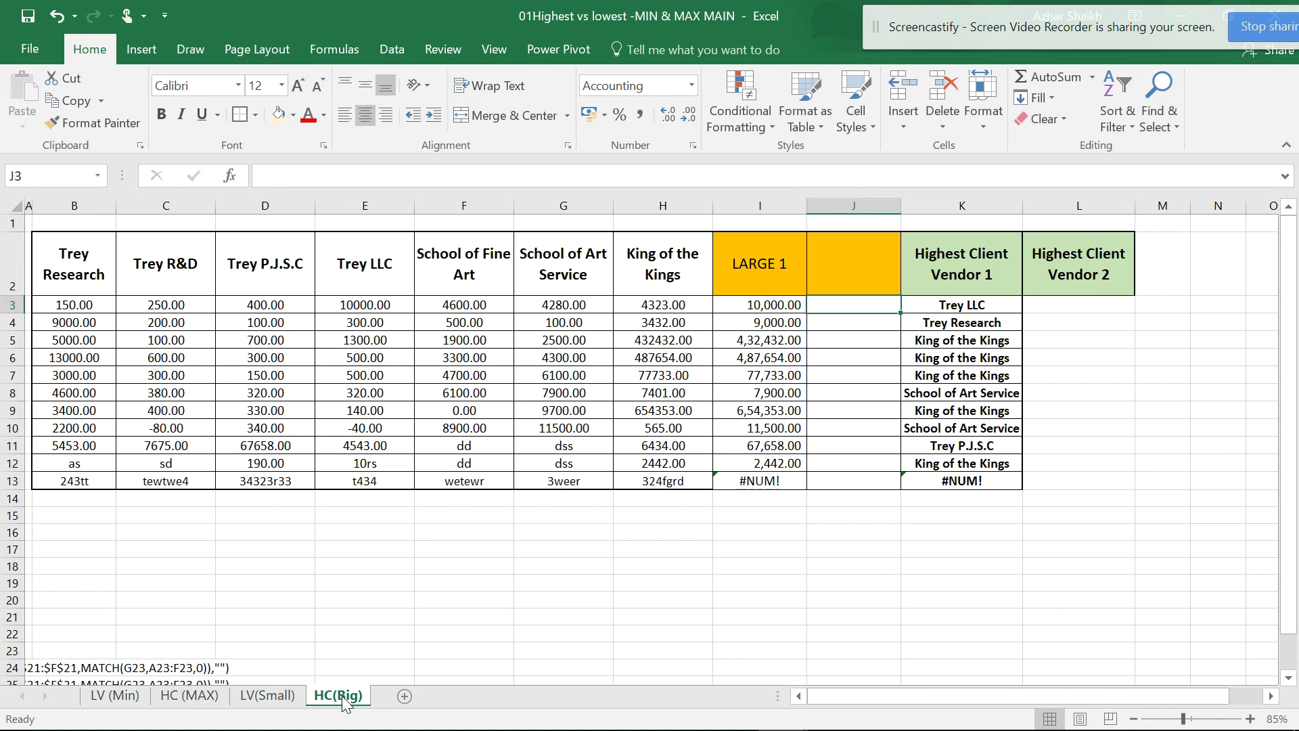
pyautogui.click(783, 283)
pyautogui.click(856, 291)
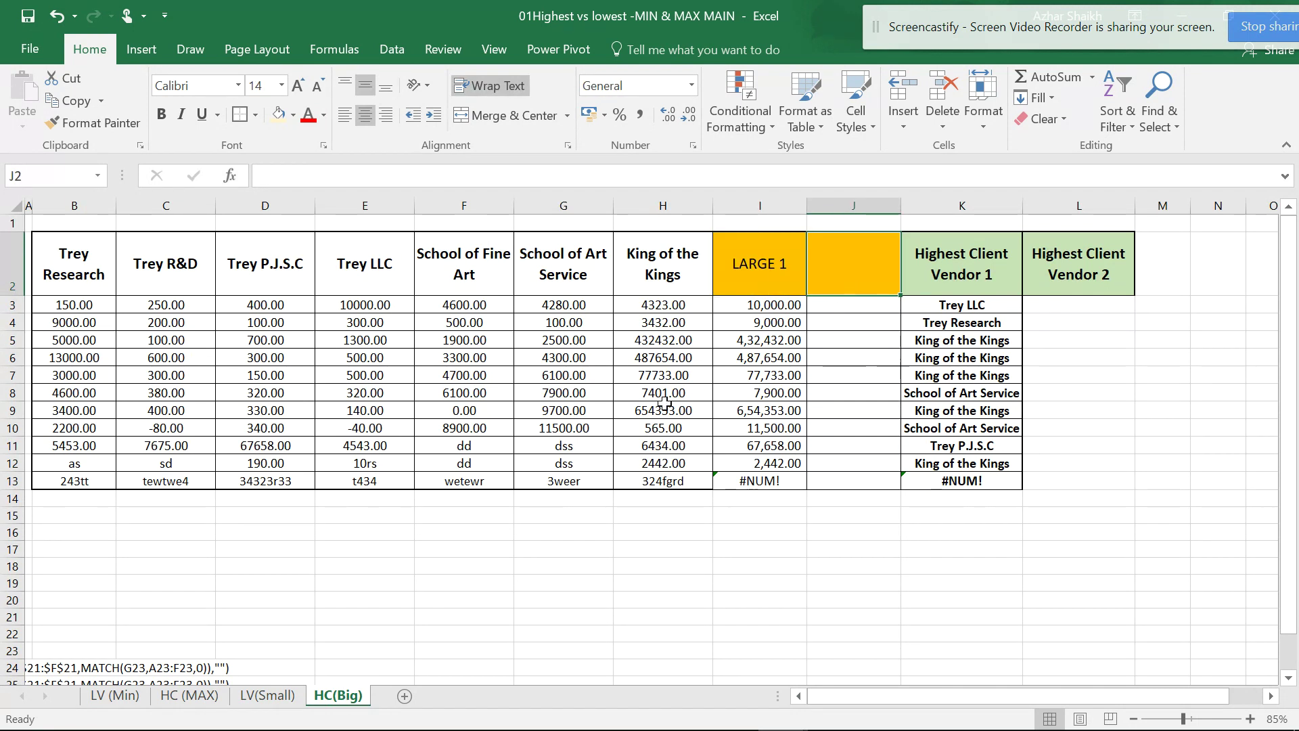
pyautogui.click(266, 696)
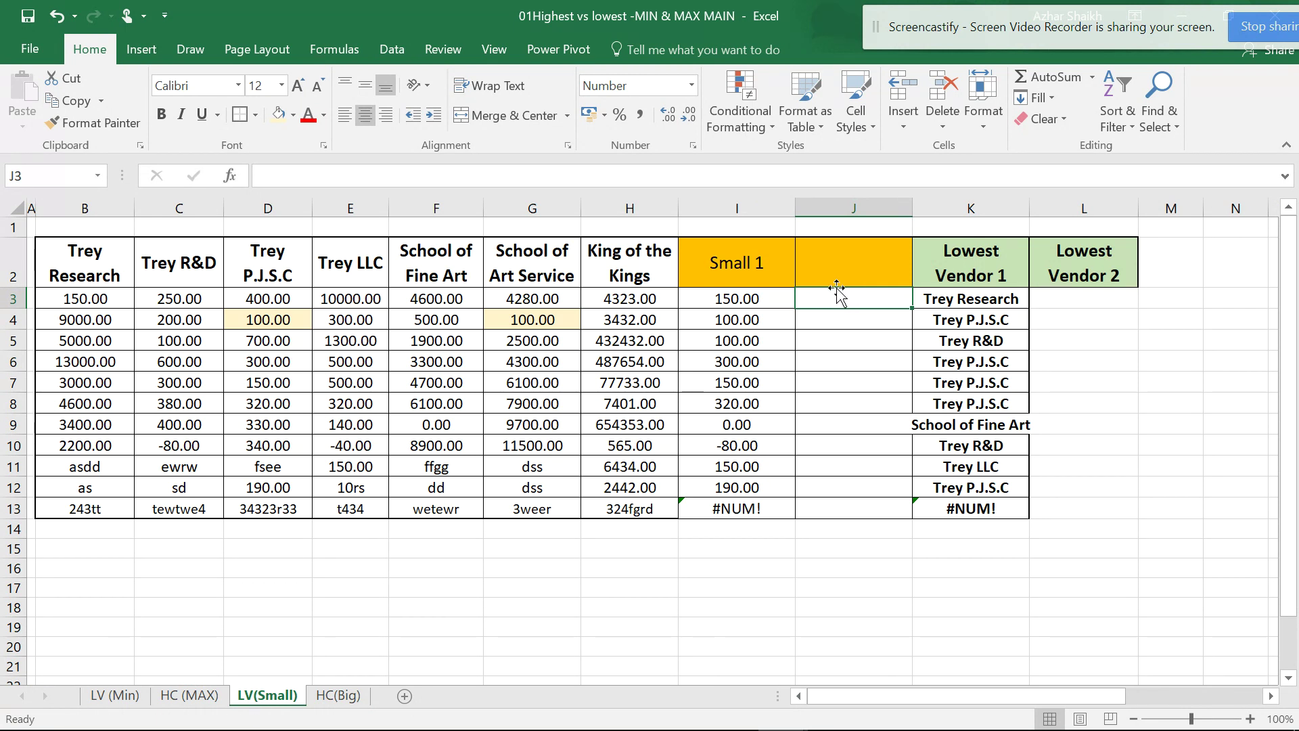
# Fill the headers right so J2 reads Small 2 and L2 reads Lowest Vendor 2.
pyautogui.click(787, 262)
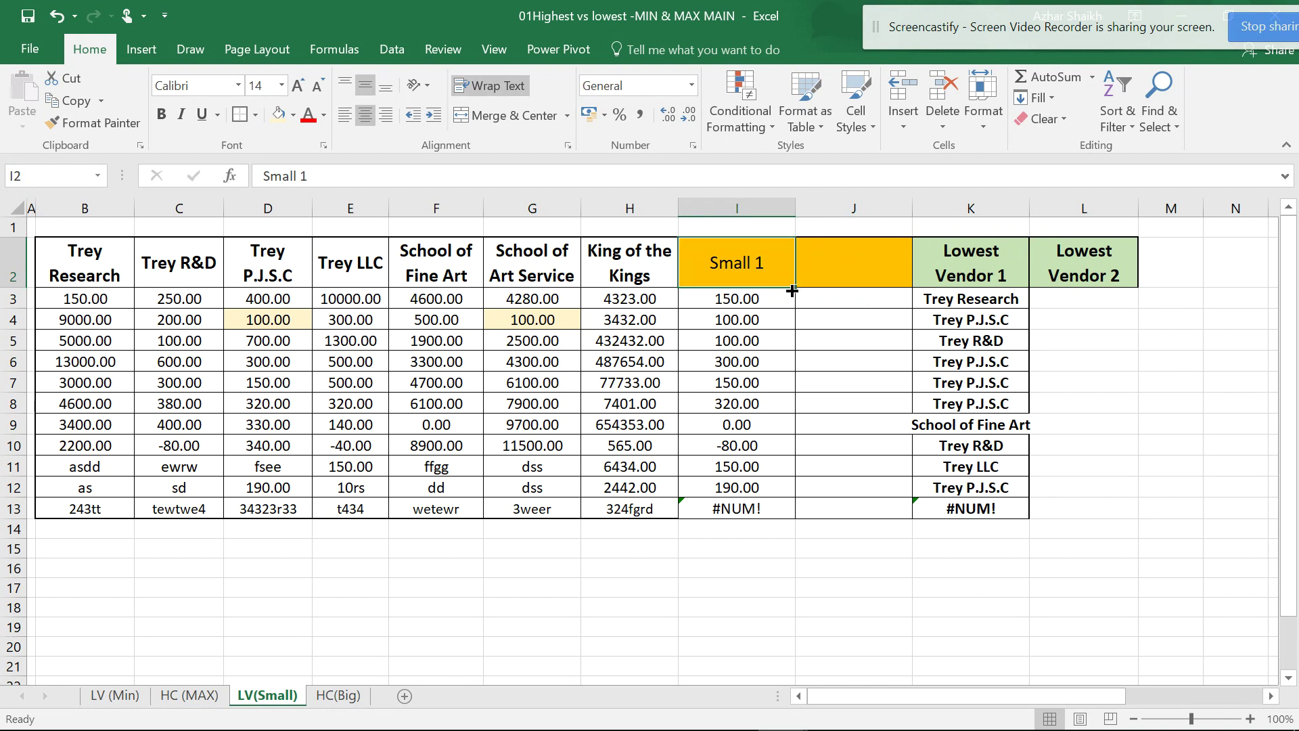
pyautogui.moveTo(793, 292); pyautogui.dragTo(904, 293)
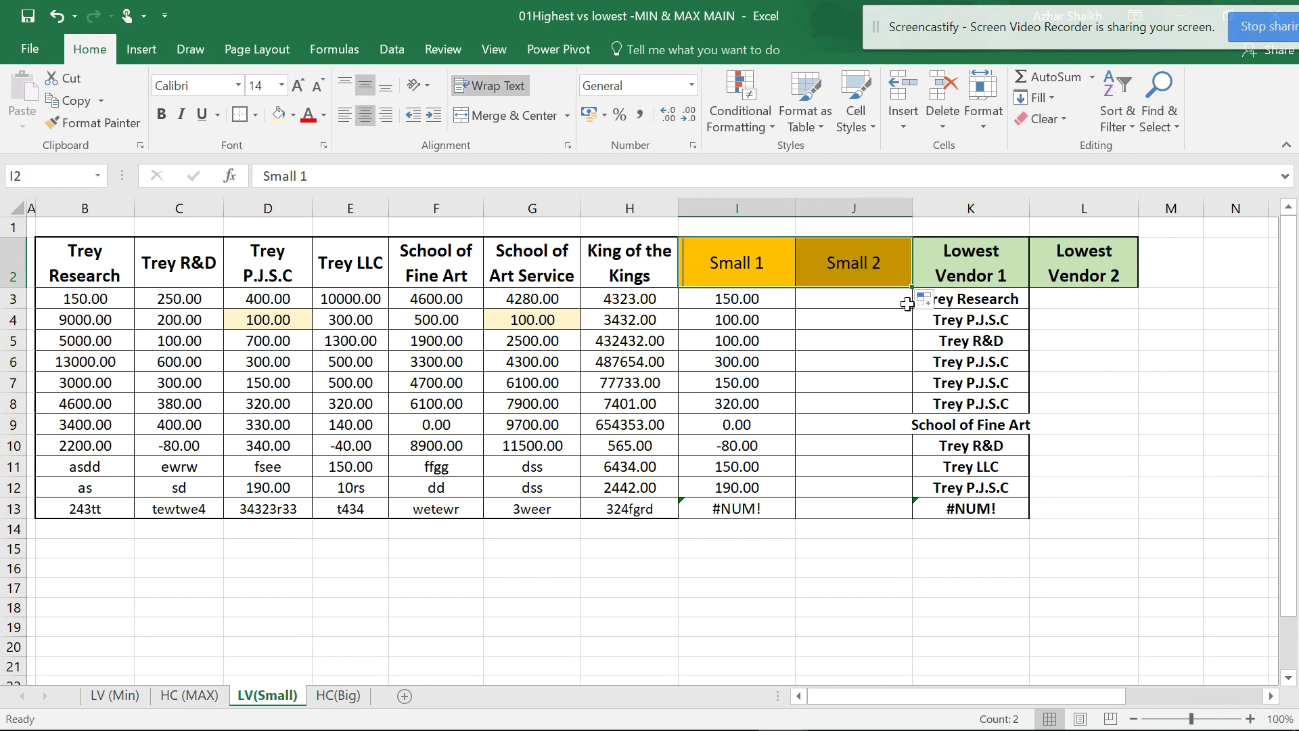
pyautogui.click(958, 283)
pyautogui.moveTo(1028, 288); pyautogui.dragTo(1104, 292)
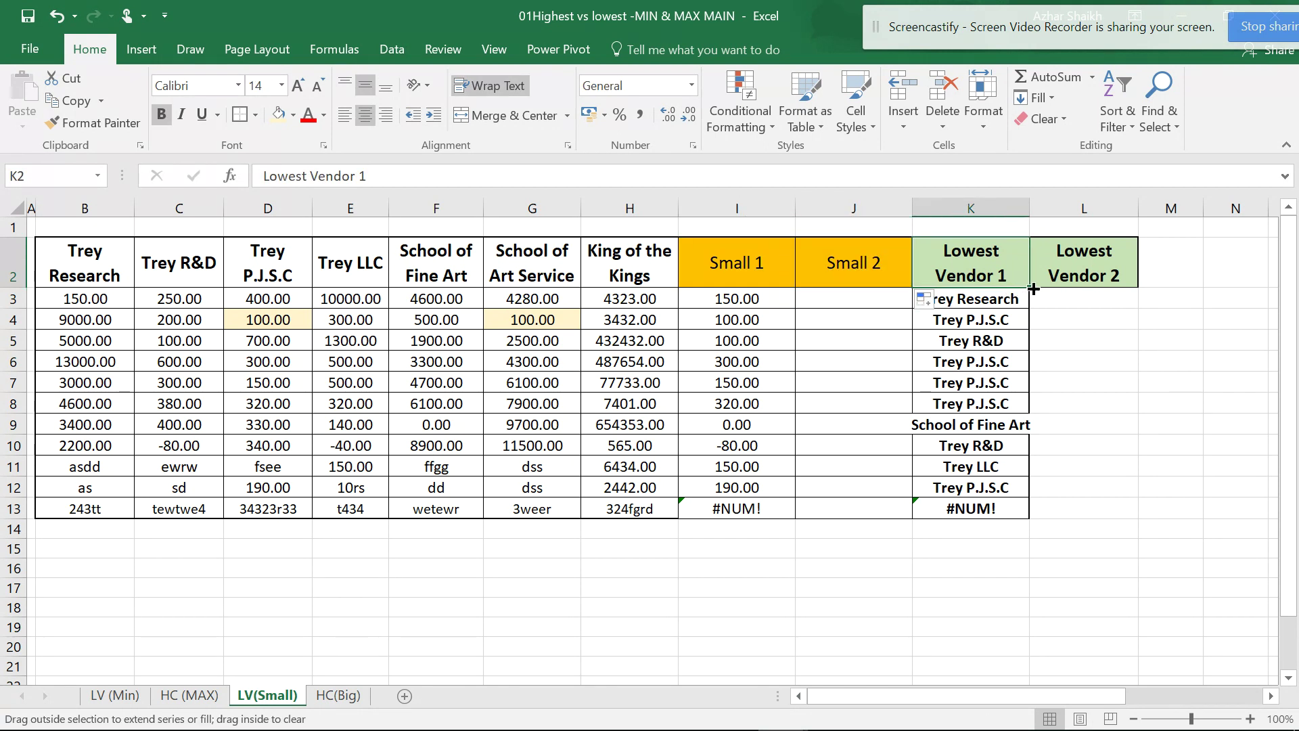
pyautogui.click(1147, 280)
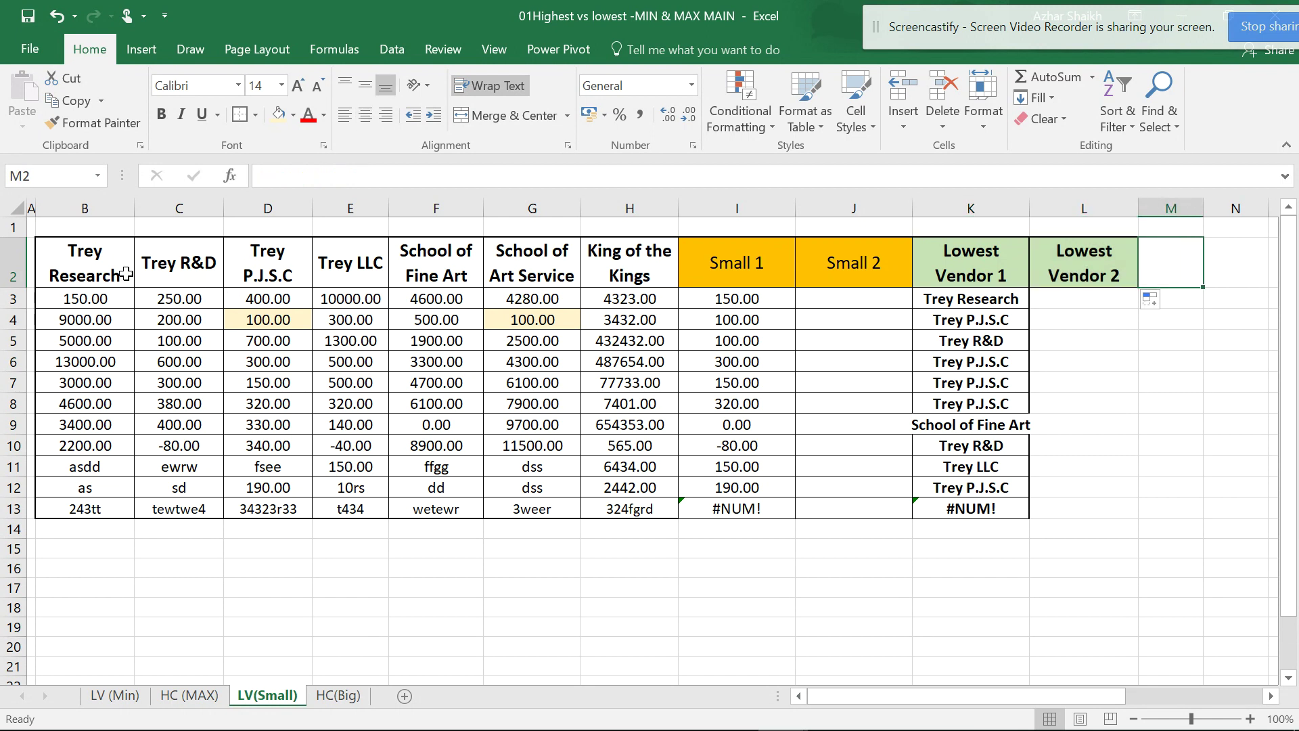
pyautogui.click(835, 302)
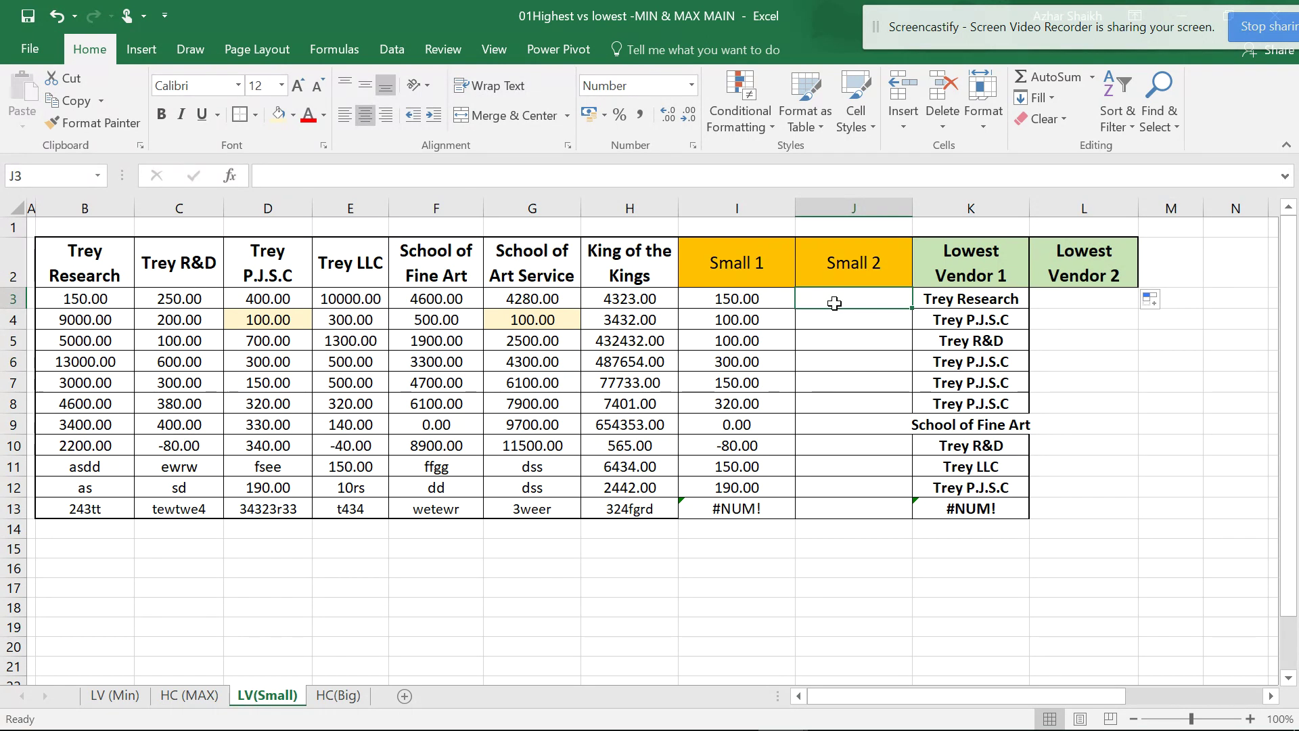
pyautogui.write('=')
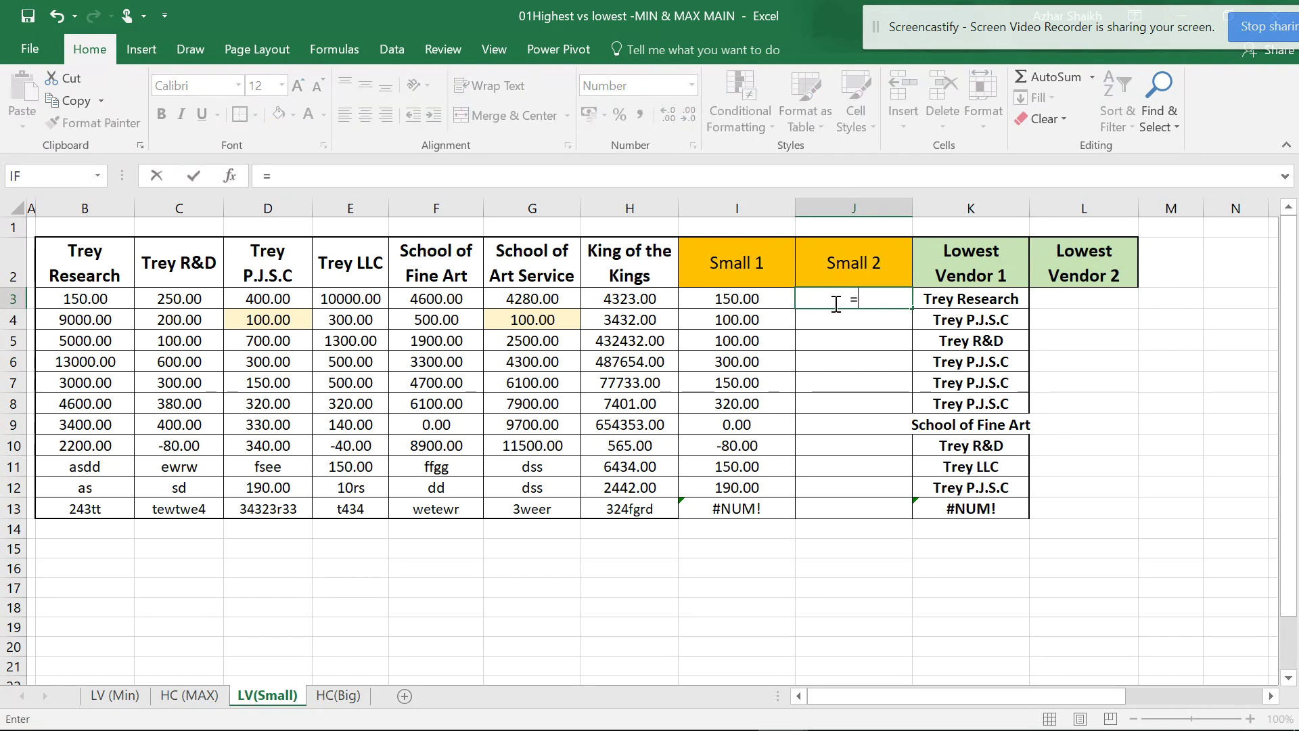
pyautogui.write('SMALL(')
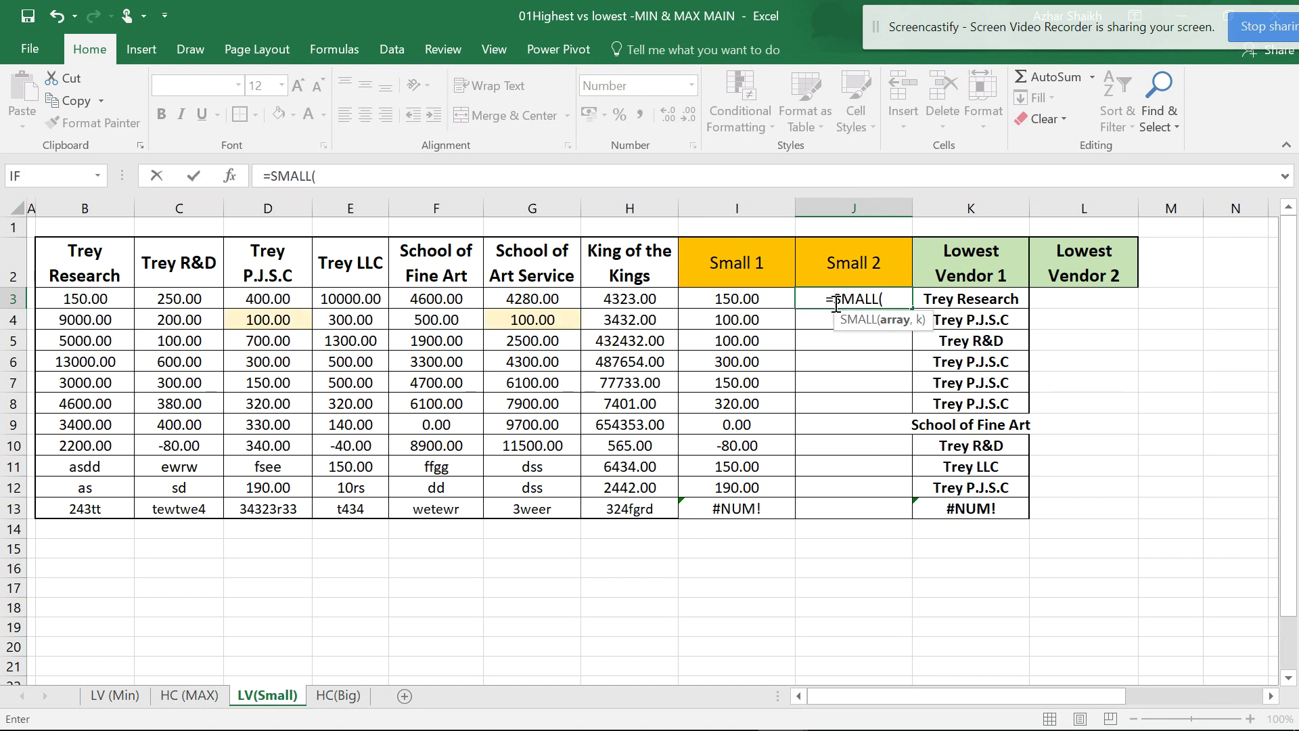
# Enter =SMALL(B3:H3,2) in J3, returning 250.00, and verify it against B3 and C3.
pyautogui.moveTo(113, 300); pyautogui.dragTo(660, 303)
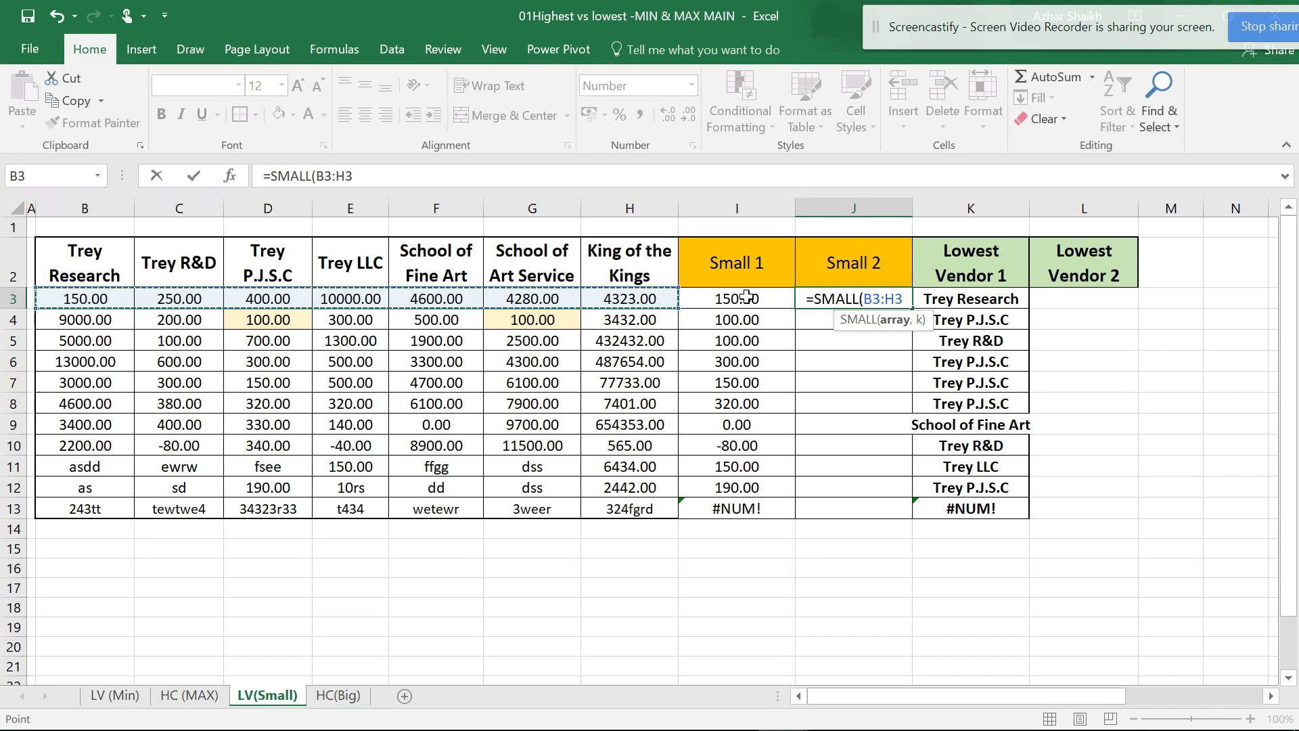
pyautogui.write(',2')
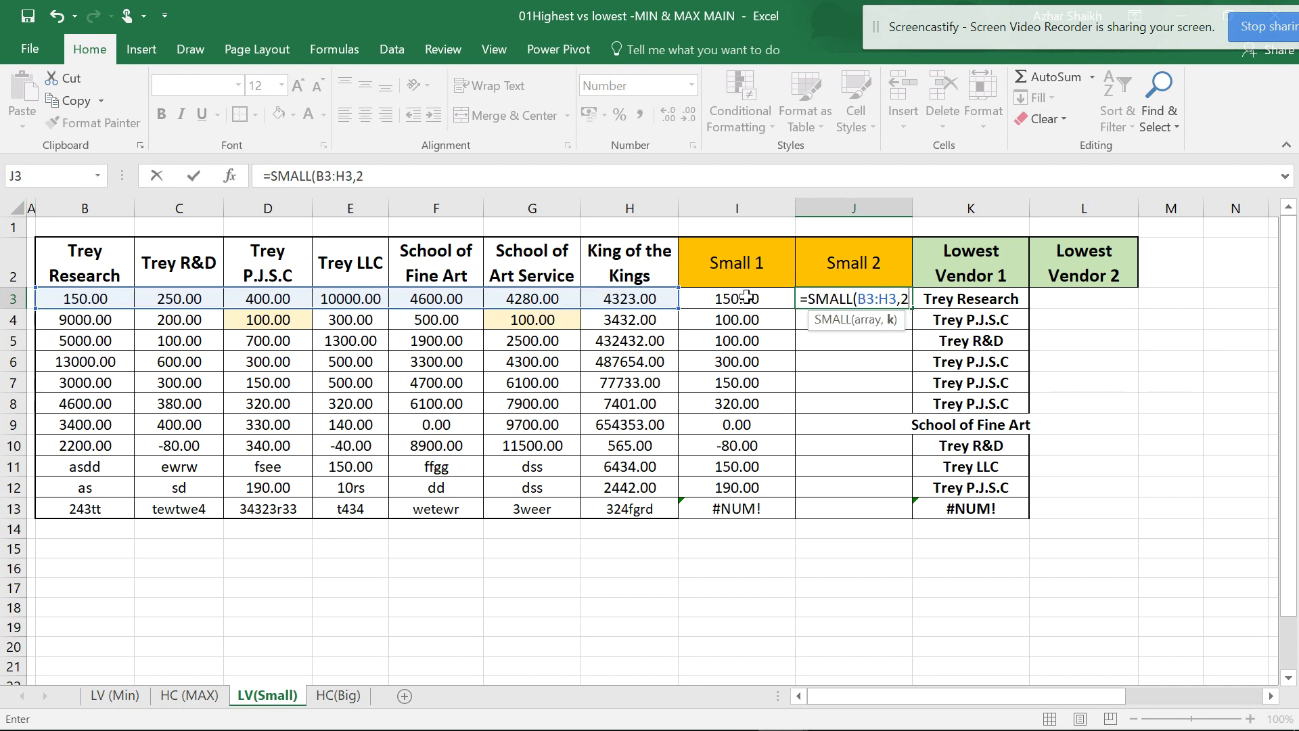
pyautogui.write(')')
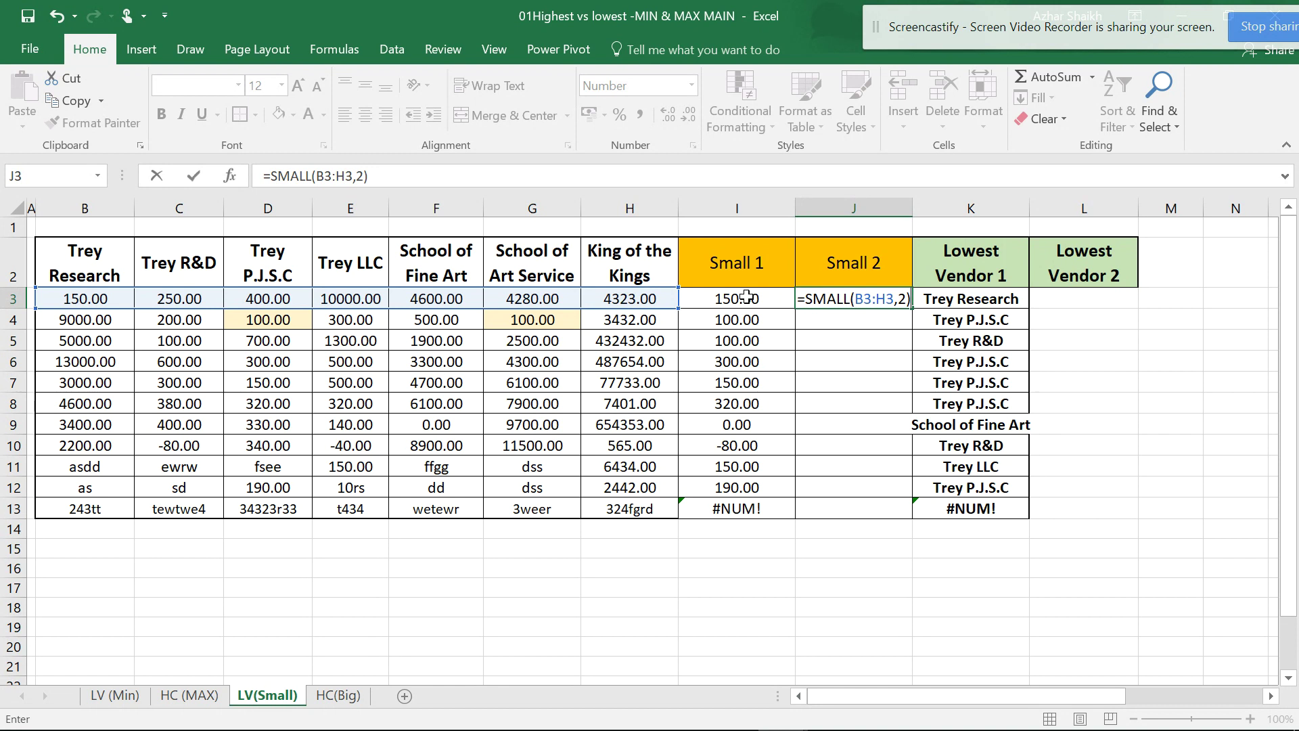
pyautogui.press('Return')
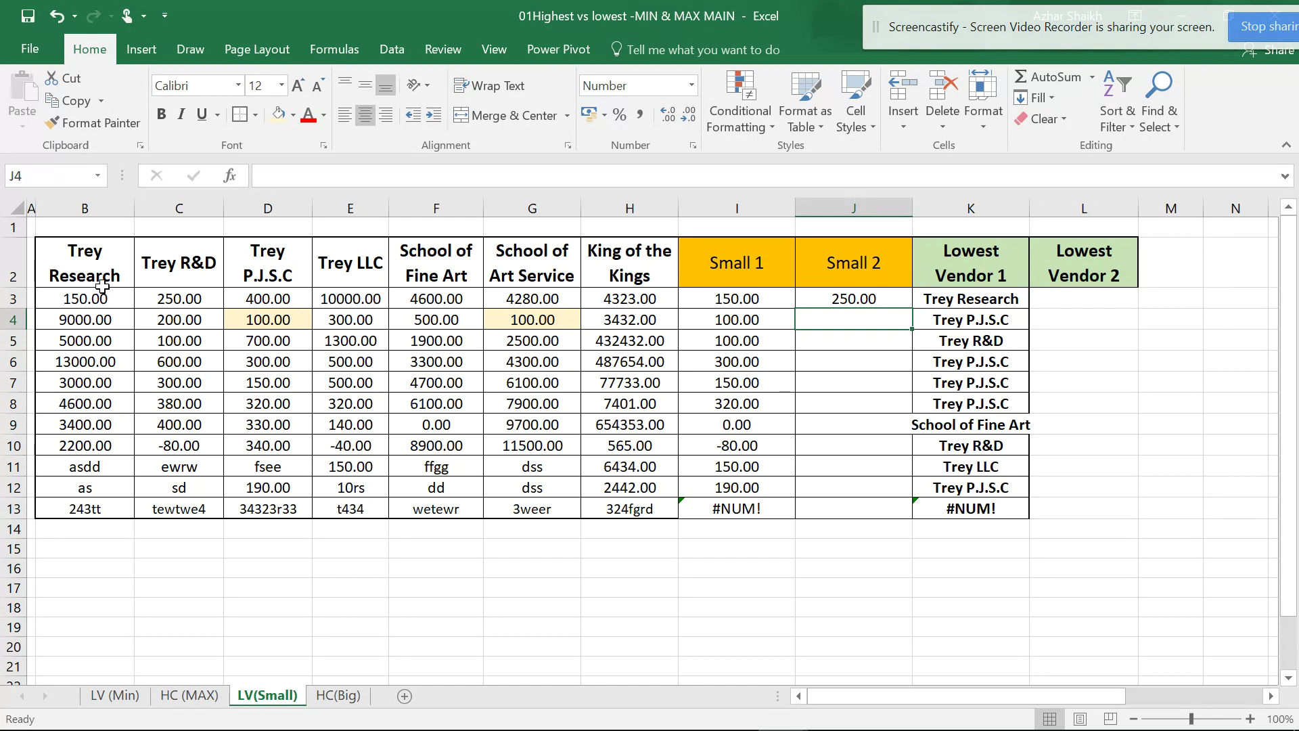
pyautogui.click(81, 299)
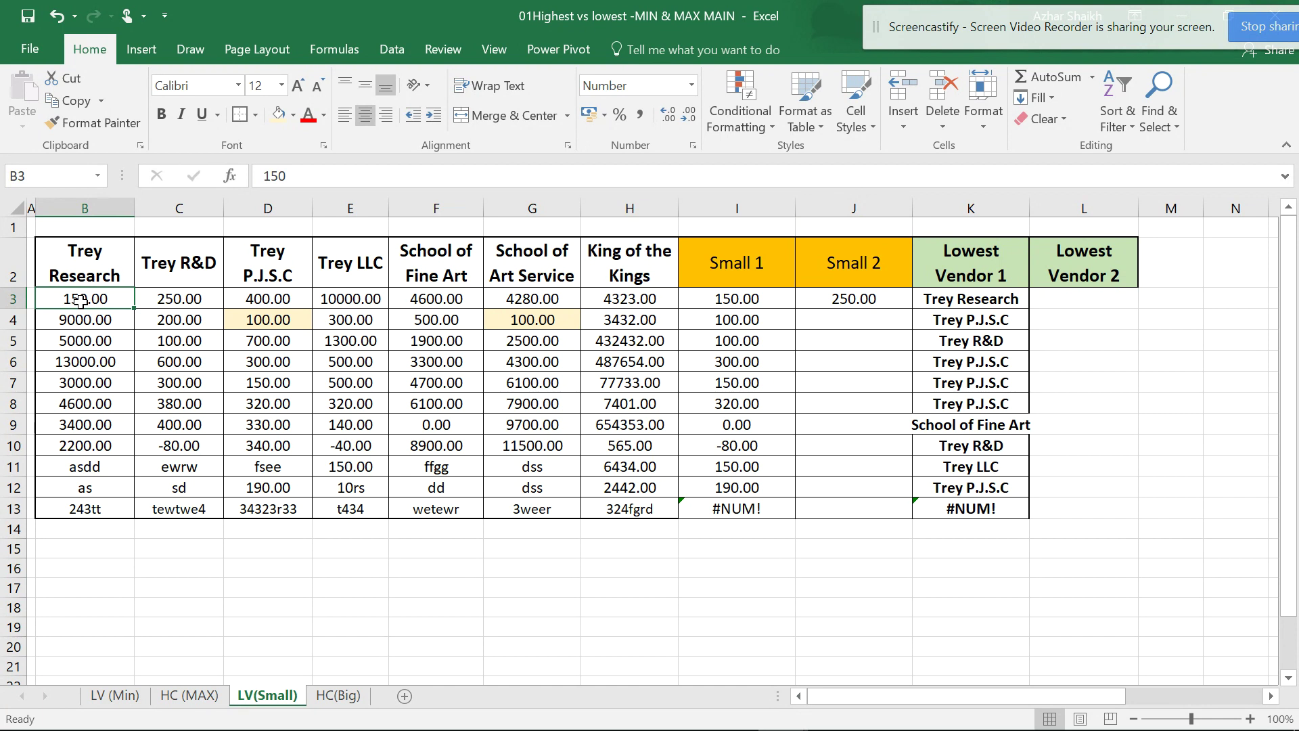
pyautogui.click(184, 299)
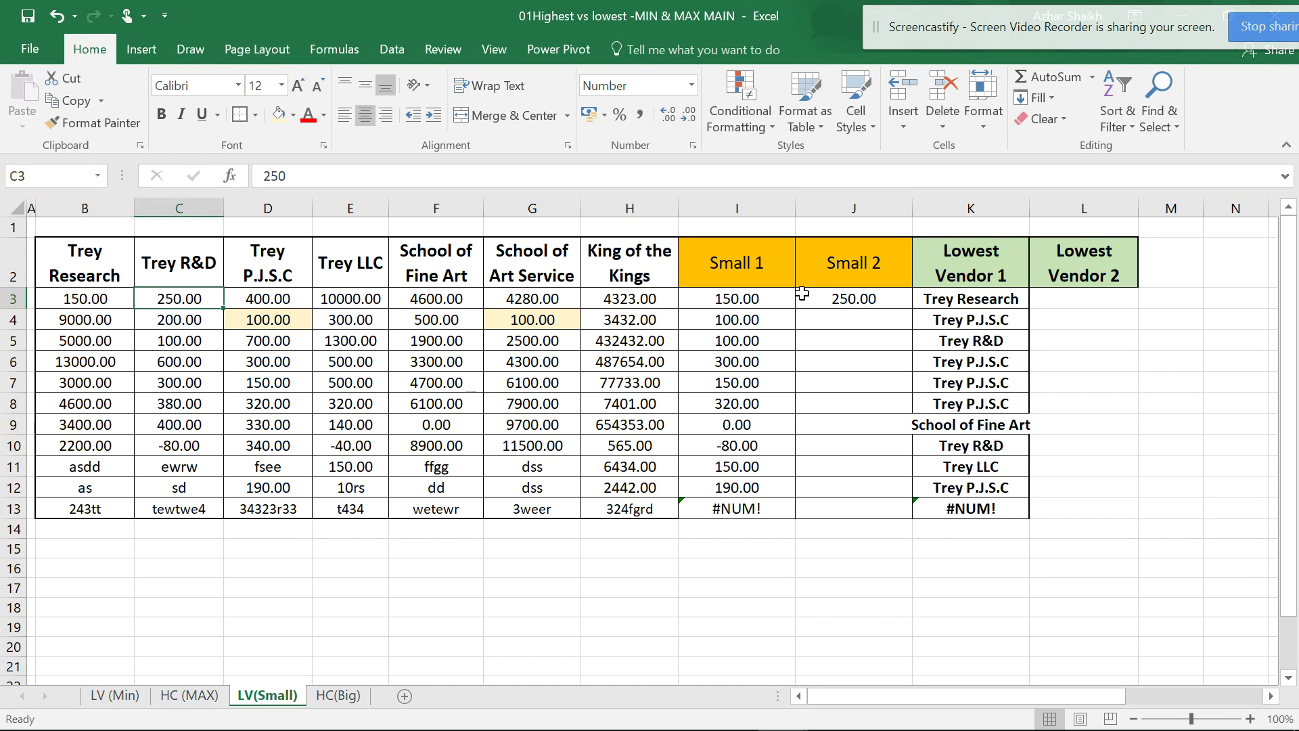
pyautogui.click(849, 286)
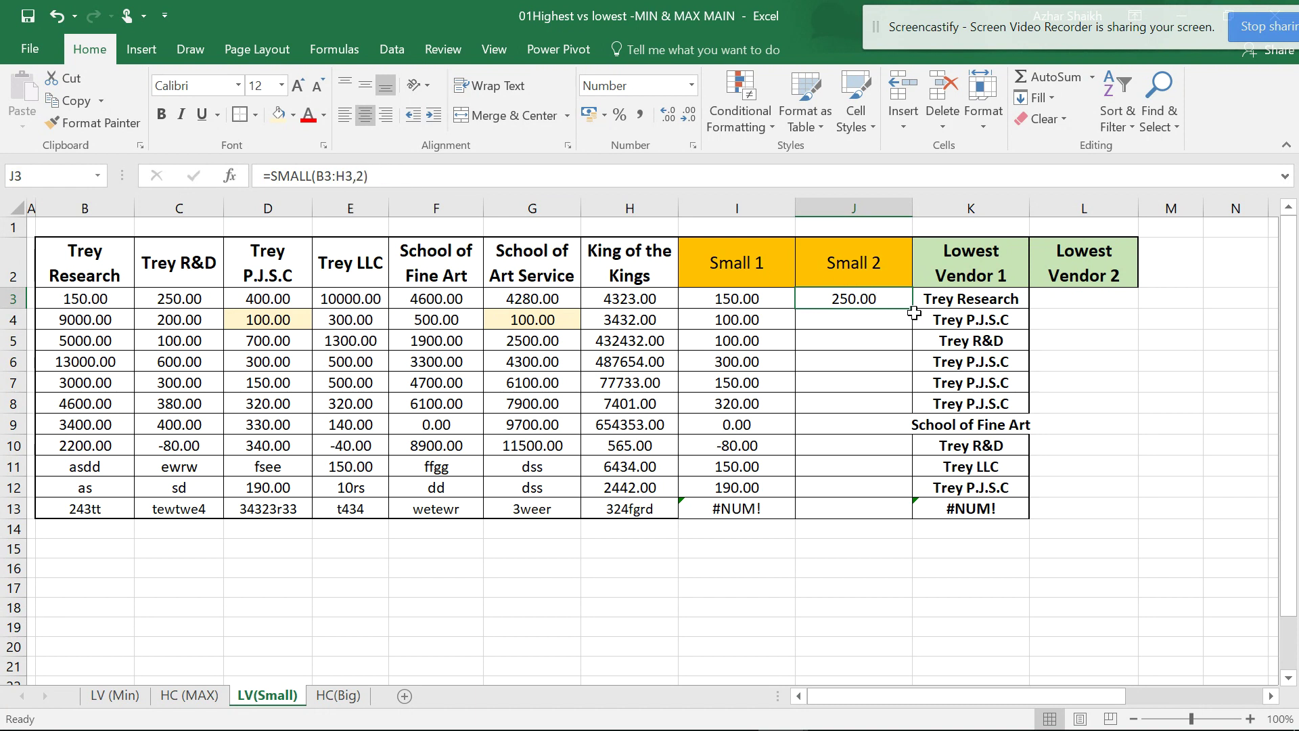
# Copy the SMALL formula from J3 down to J13 via the fill handle.
pyautogui.moveTo(912, 311); pyautogui.dragTo(911, 311)
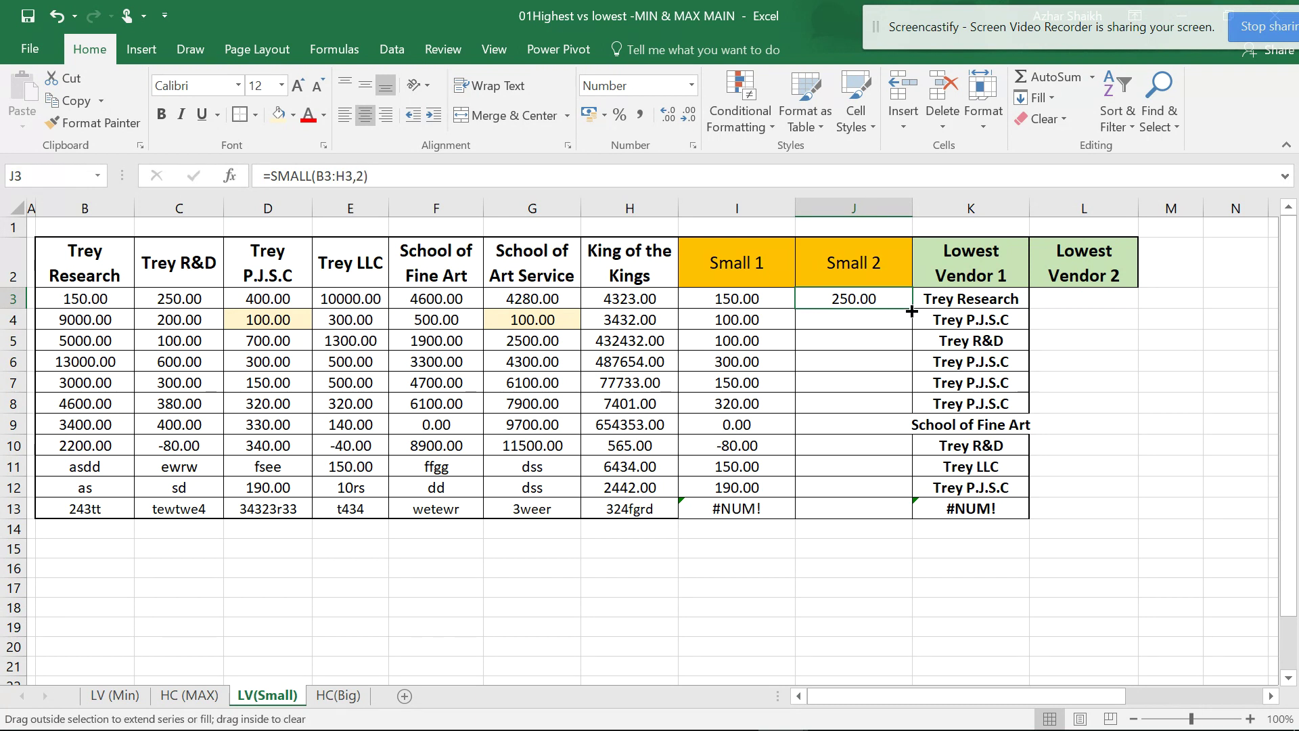
pyautogui.moveTo(911, 311); pyautogui.dragTo(917, 311)
pyautogui.doubleClick(911, 310)
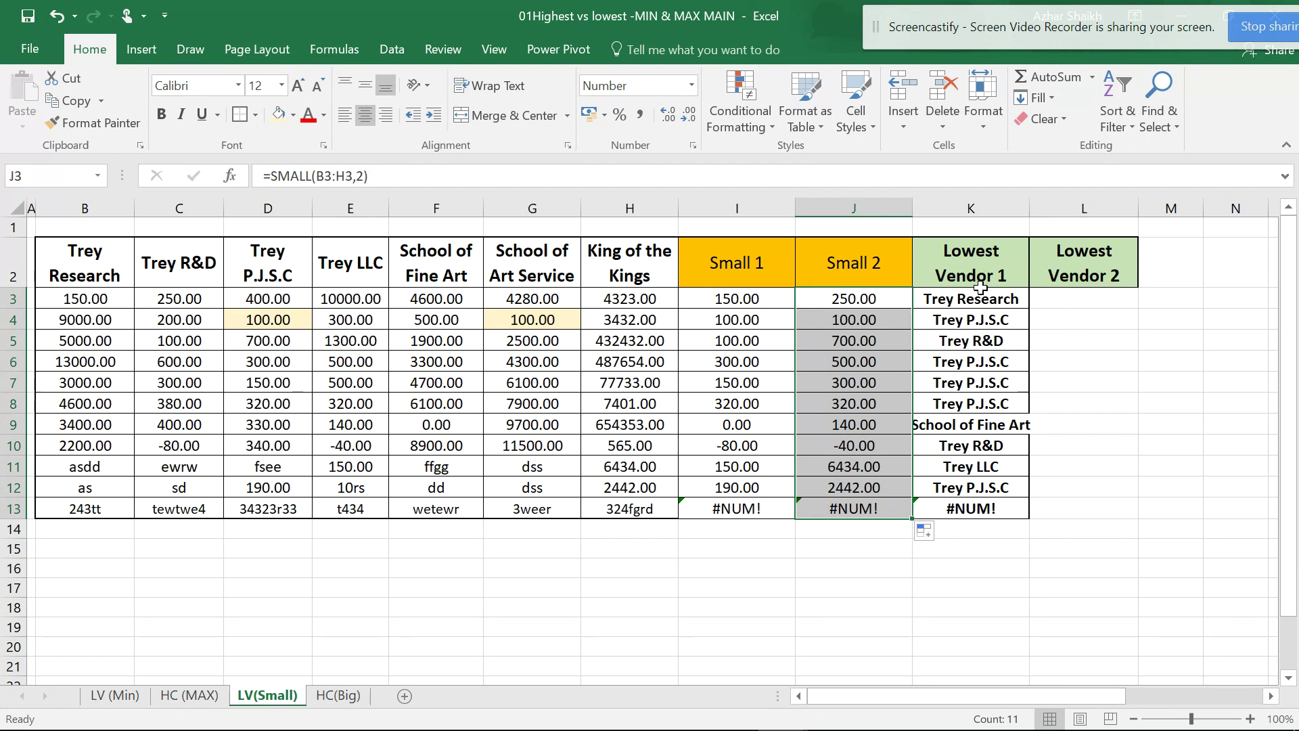
pyautogui.click(1080, 301)
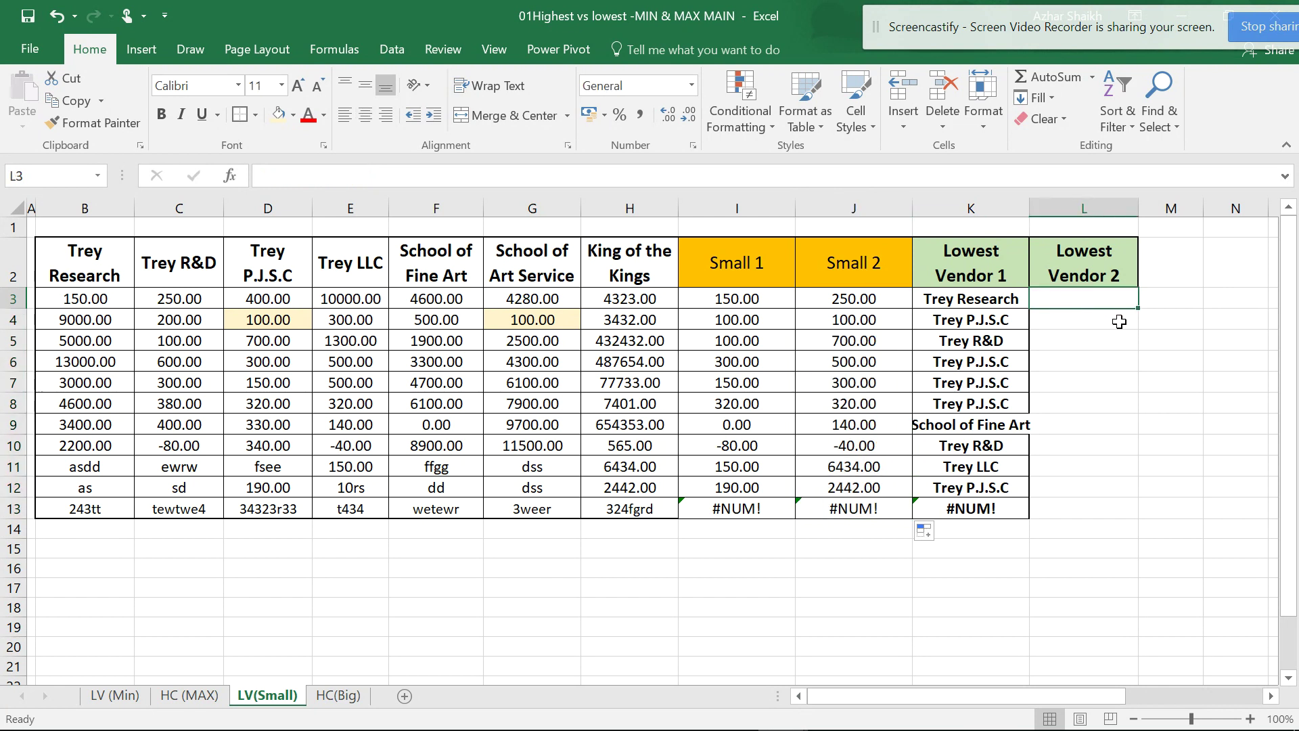
pyautogui.write('=MATCH(')
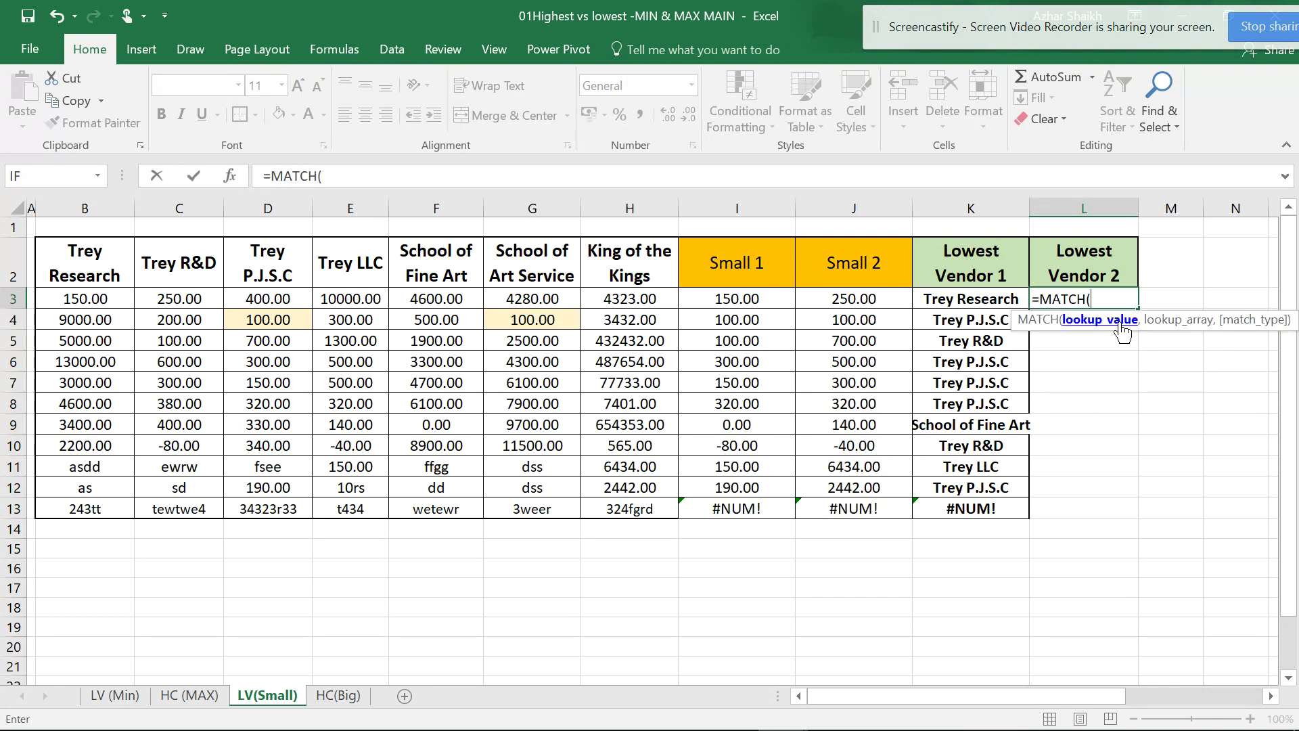
# Enter =MATCH(J3,B3:H3,0) in L3 to get the Small 2 column position and check it.
pyautogui.click(874, 305)
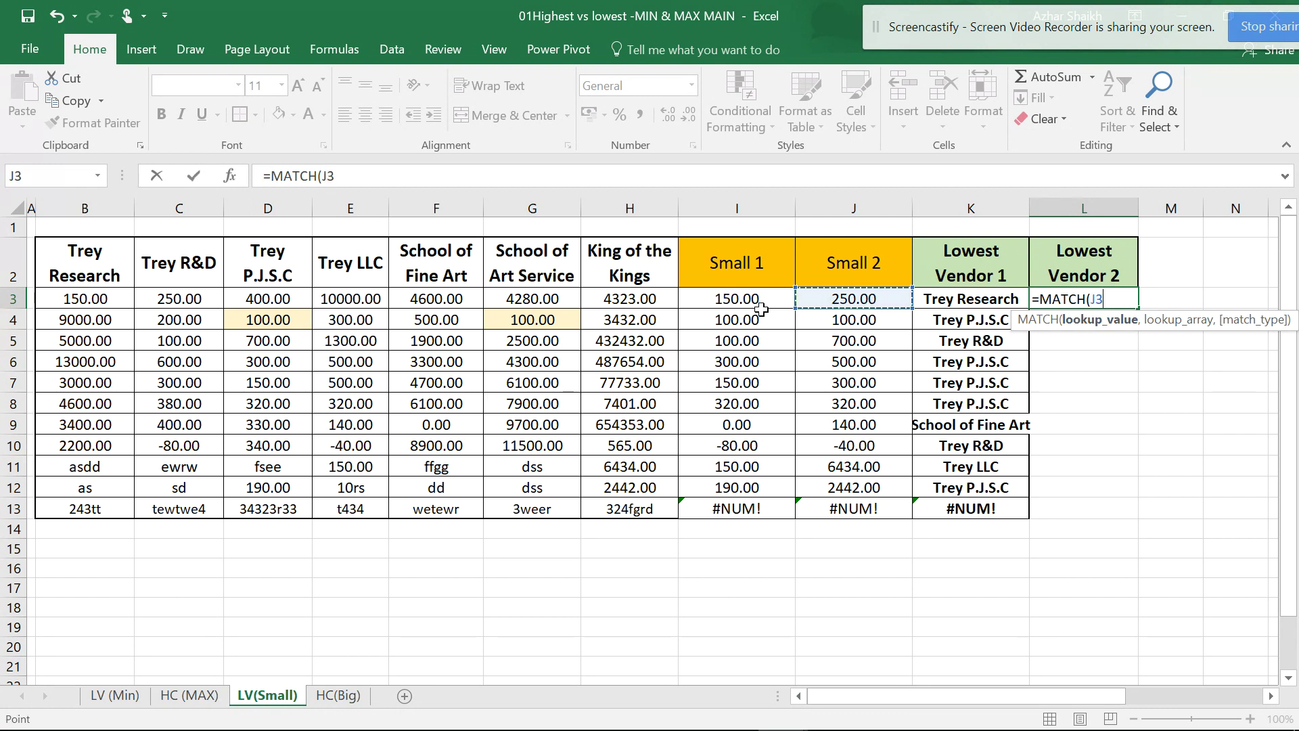
pyautogui.write(',')
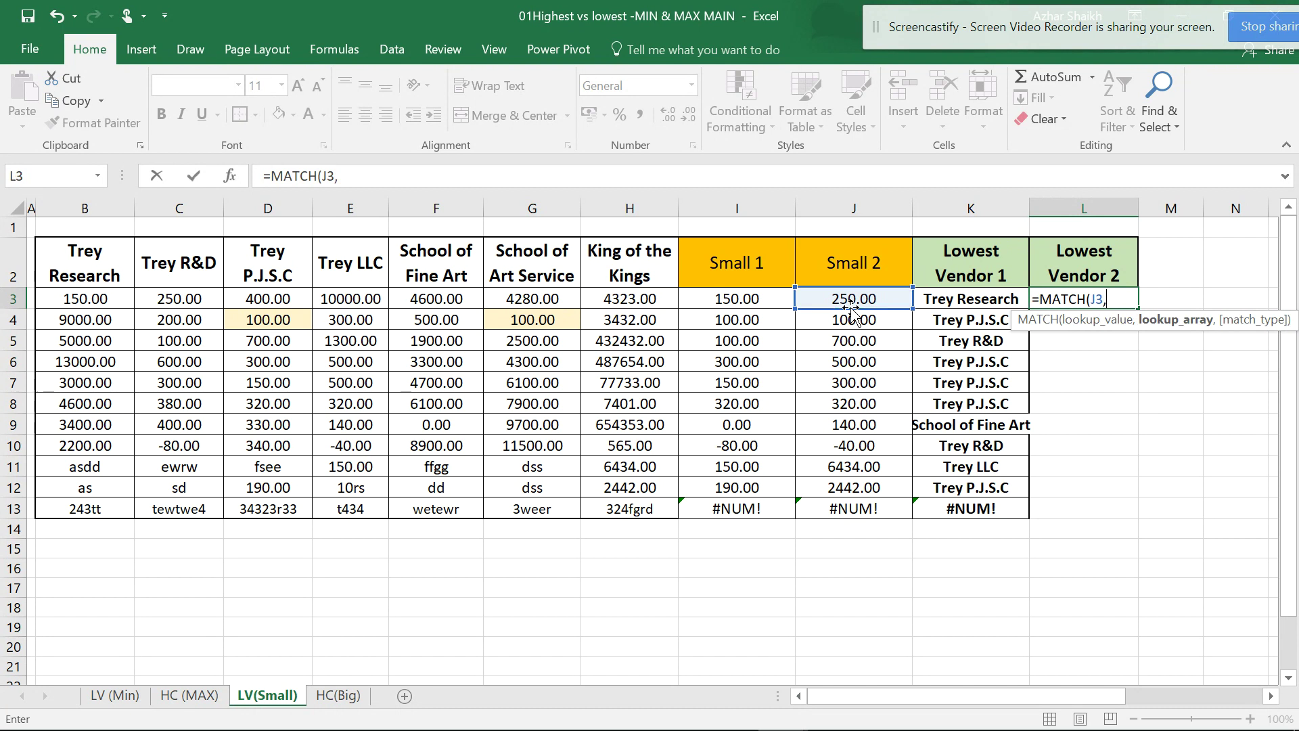
pyautogui.moveTo(122, 299); pyautogui.dragTo(646, 290)
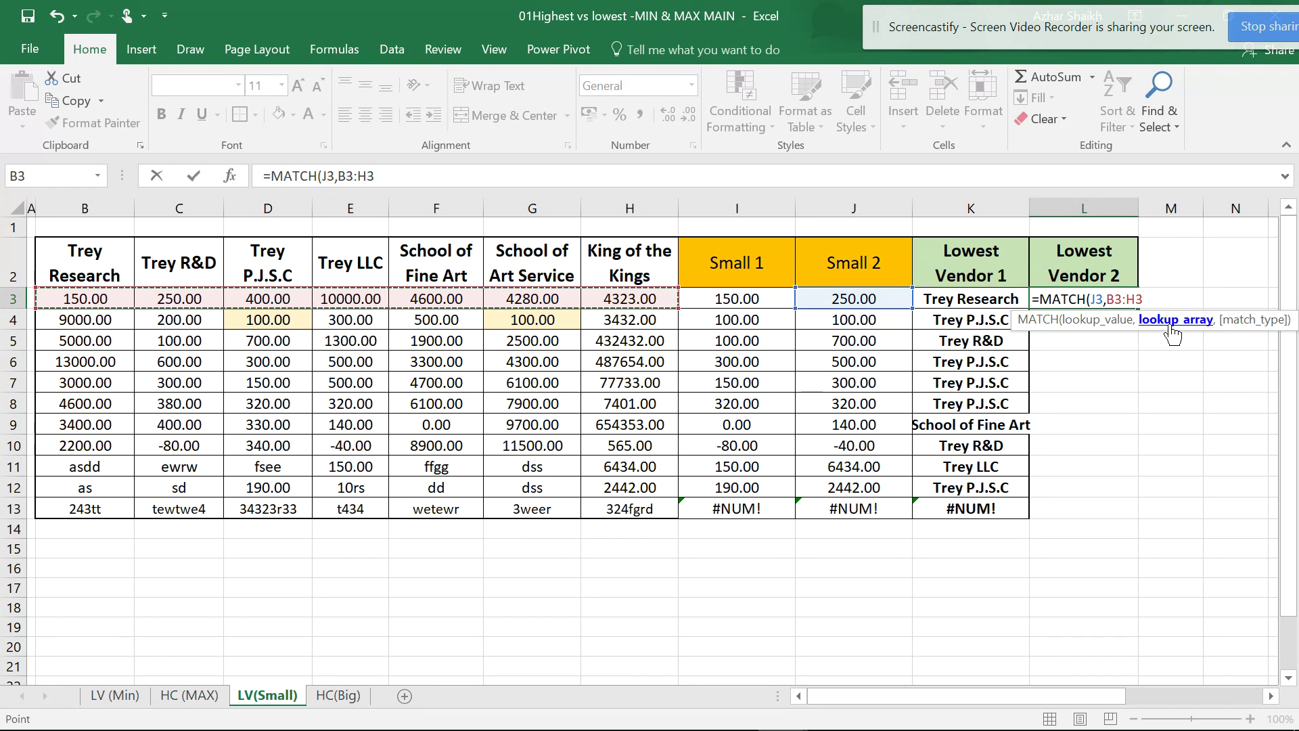
pyautogui.write(',')
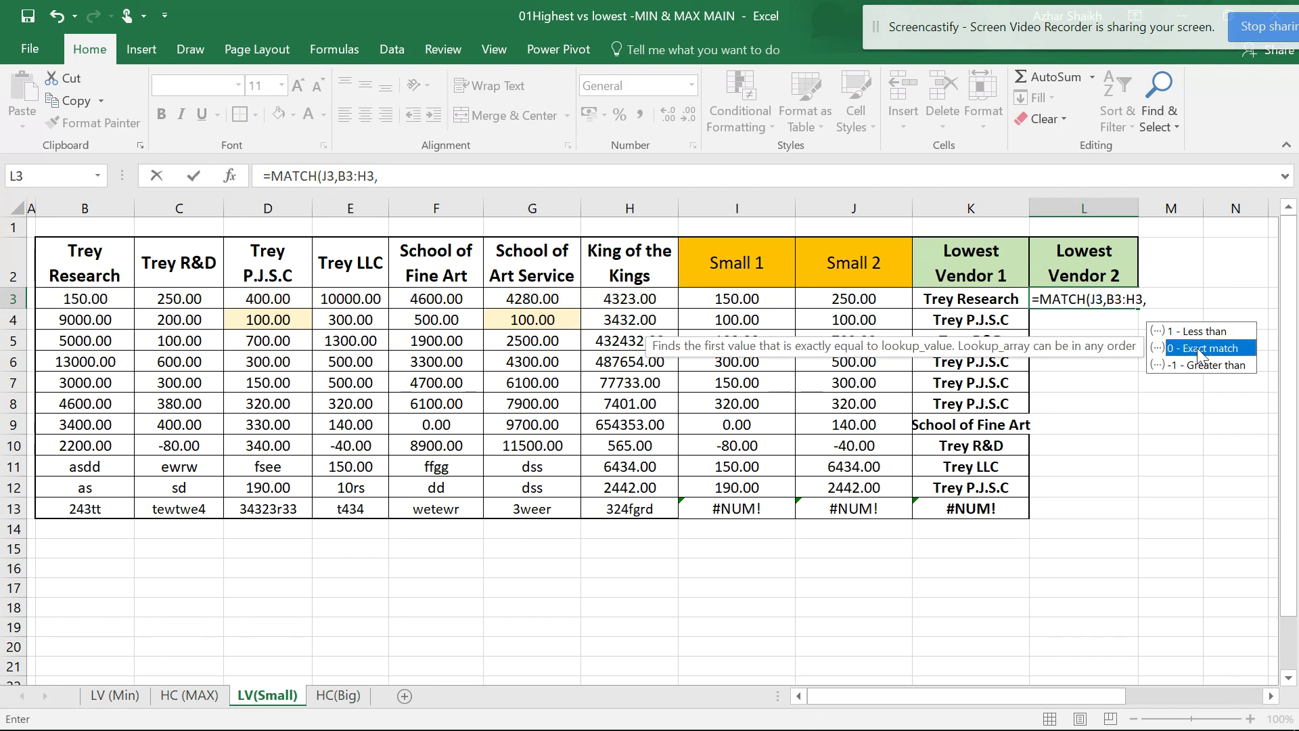
pyautogui.doubleClick(1196, 349)
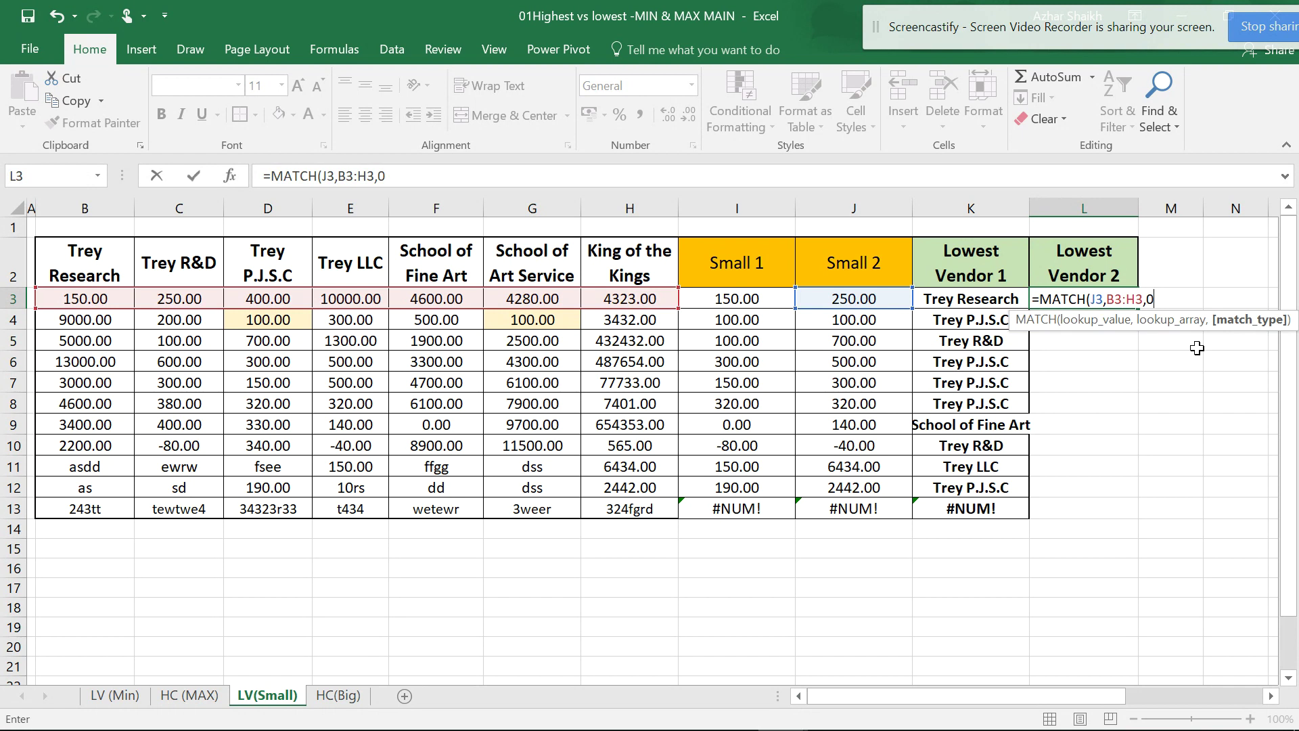
pyautogui.press('Return')
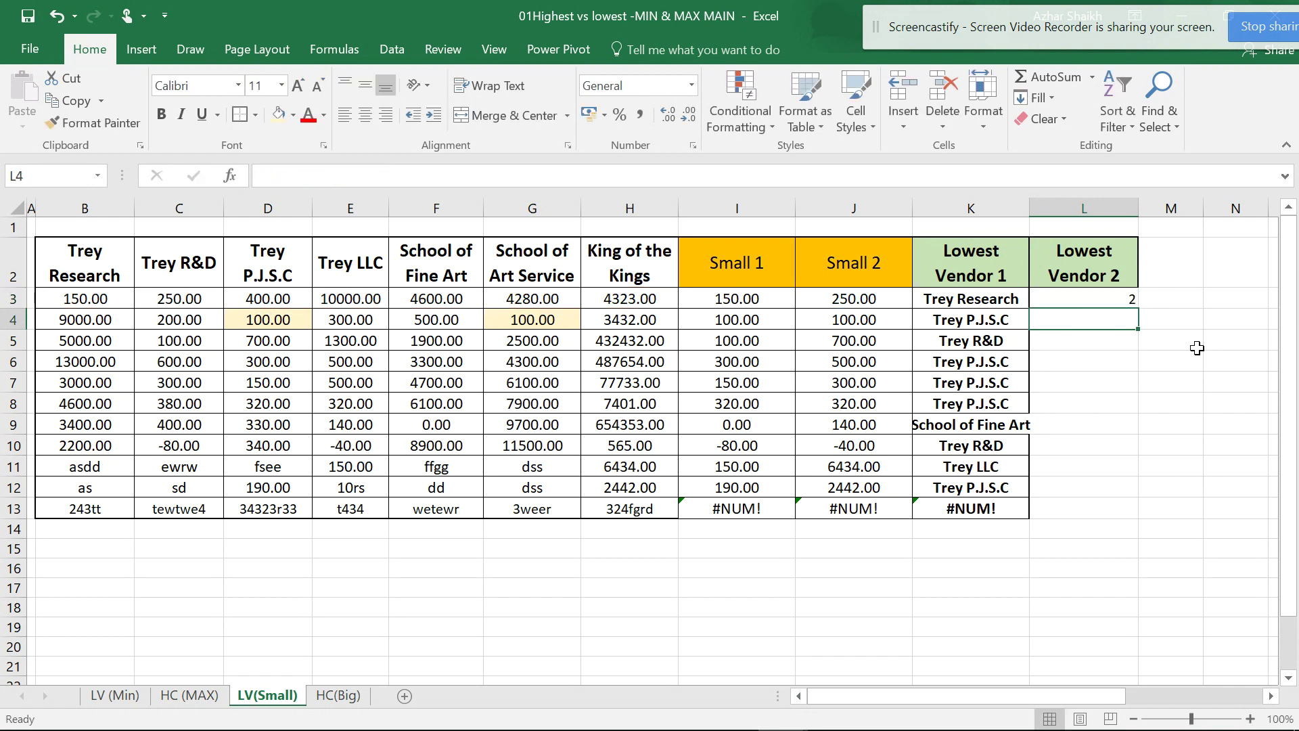
pyautogui.click(1099, 303)
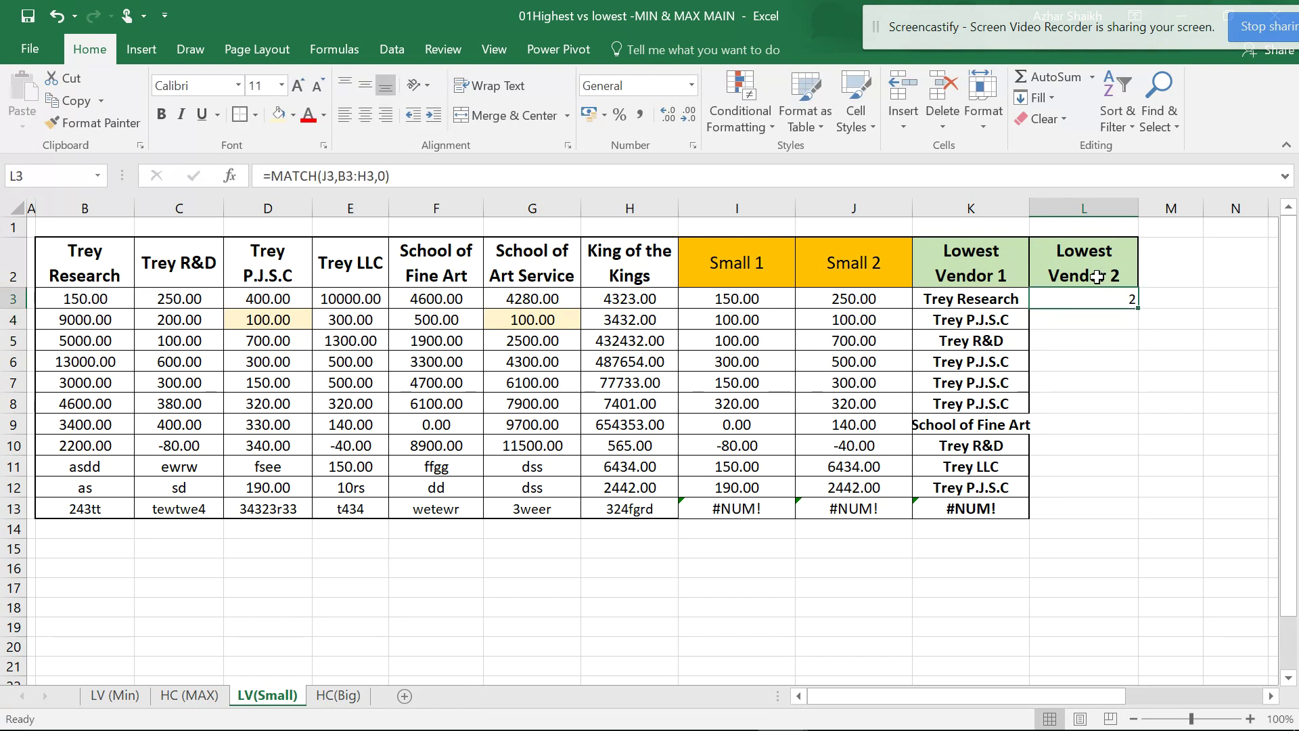
pyautogui.click(176, 296)
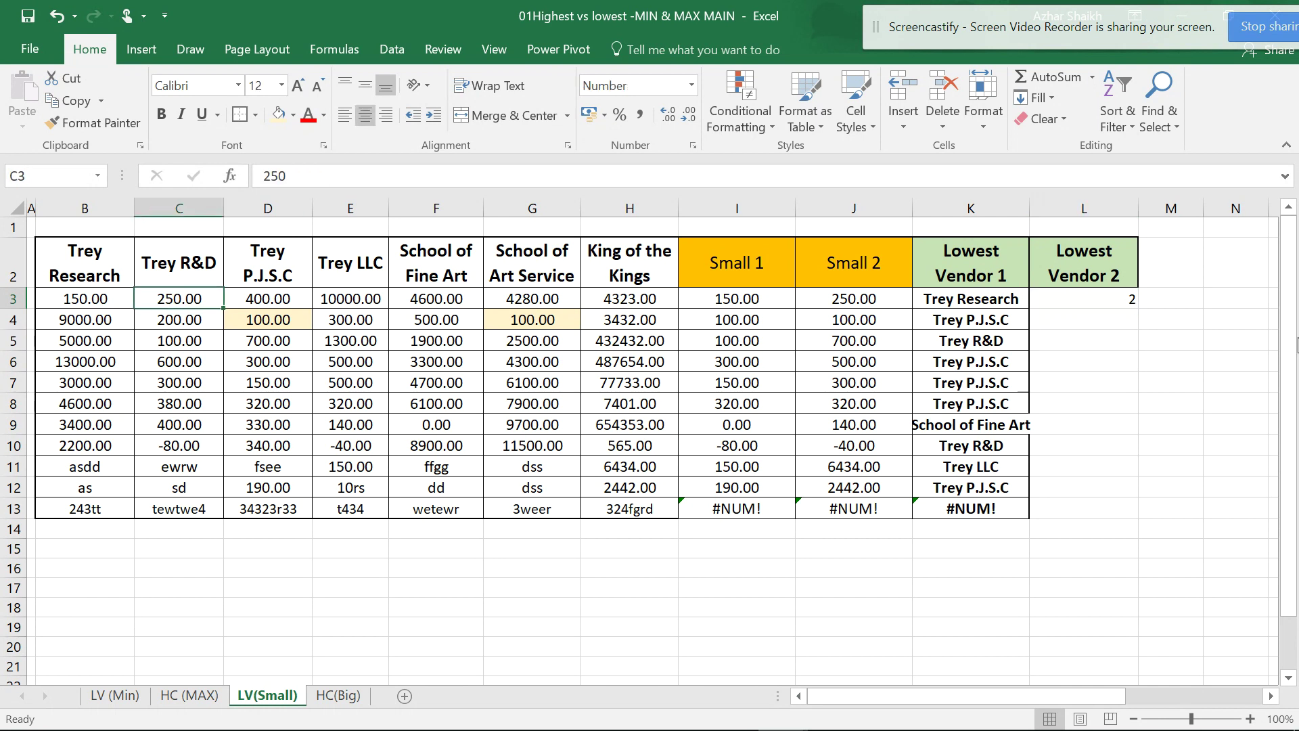
pyautogui.click(1125, 300)
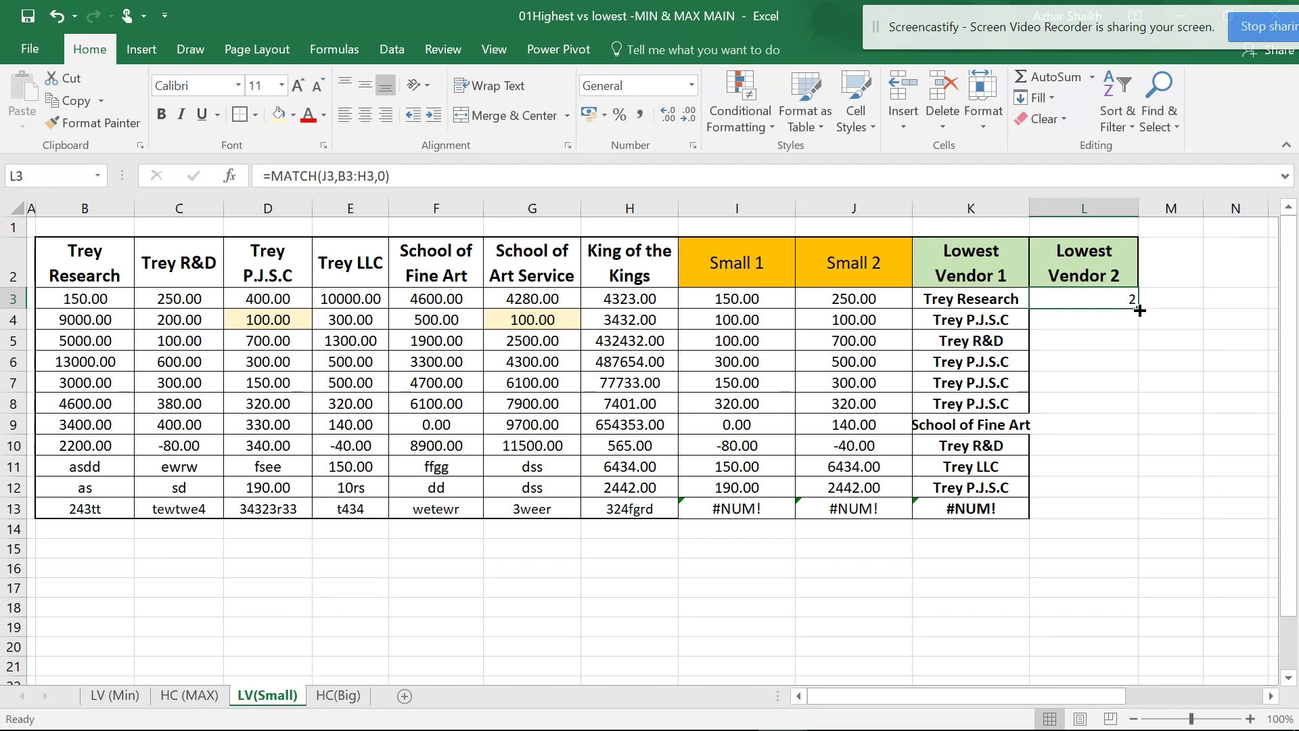
# Fill the MATCH formula down to L13 and centre the results.
pyautogui.doubleClick(1139, 310)
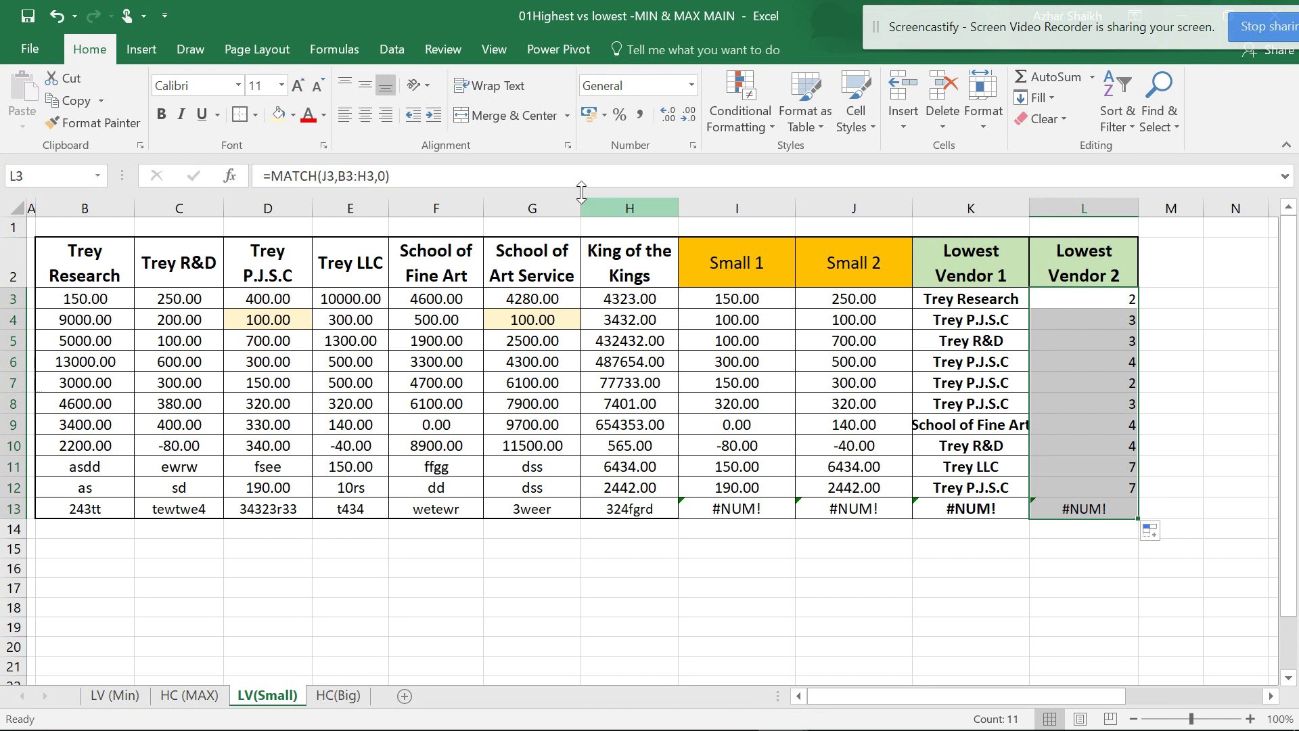
pyautogui.click(367, 115)
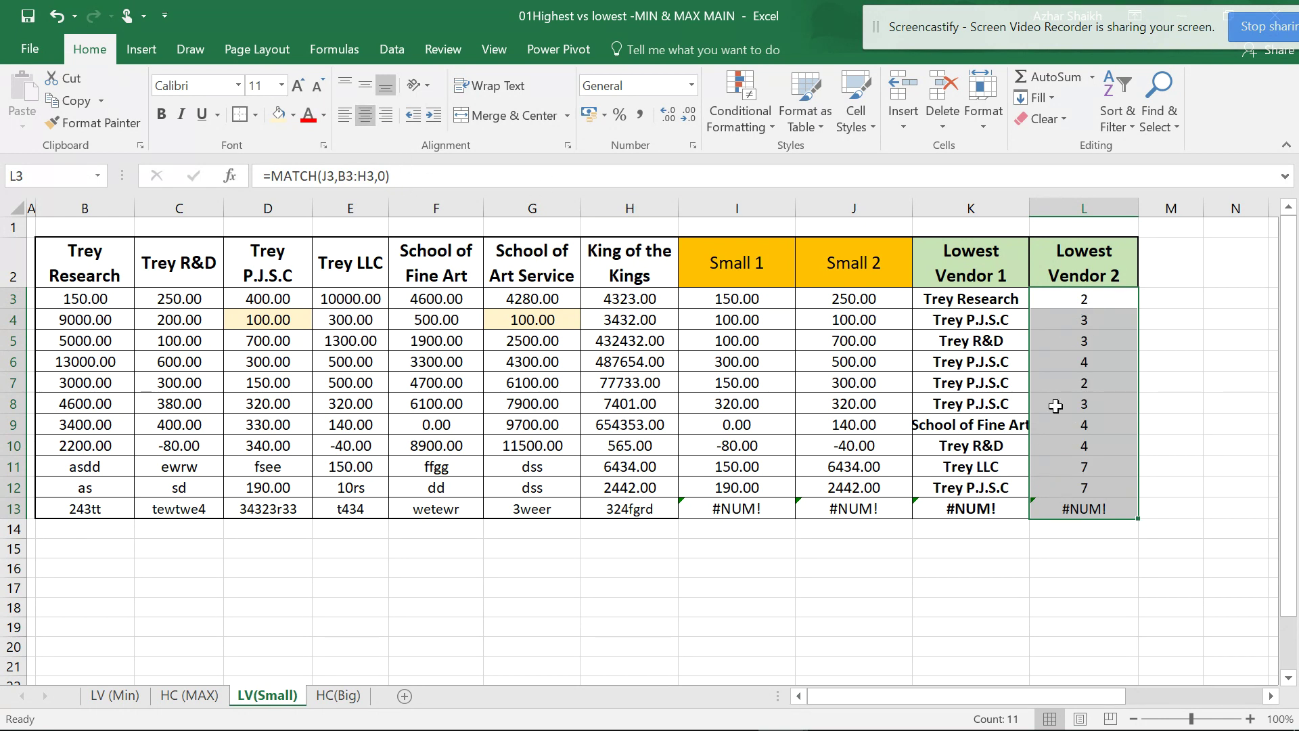
# Wrap L3's MATCH in =INDEX($B$2:$H$2,MATCH(J3,B3:H3,0)) to return the vendor name.
pyautogui.click(1083, 303)
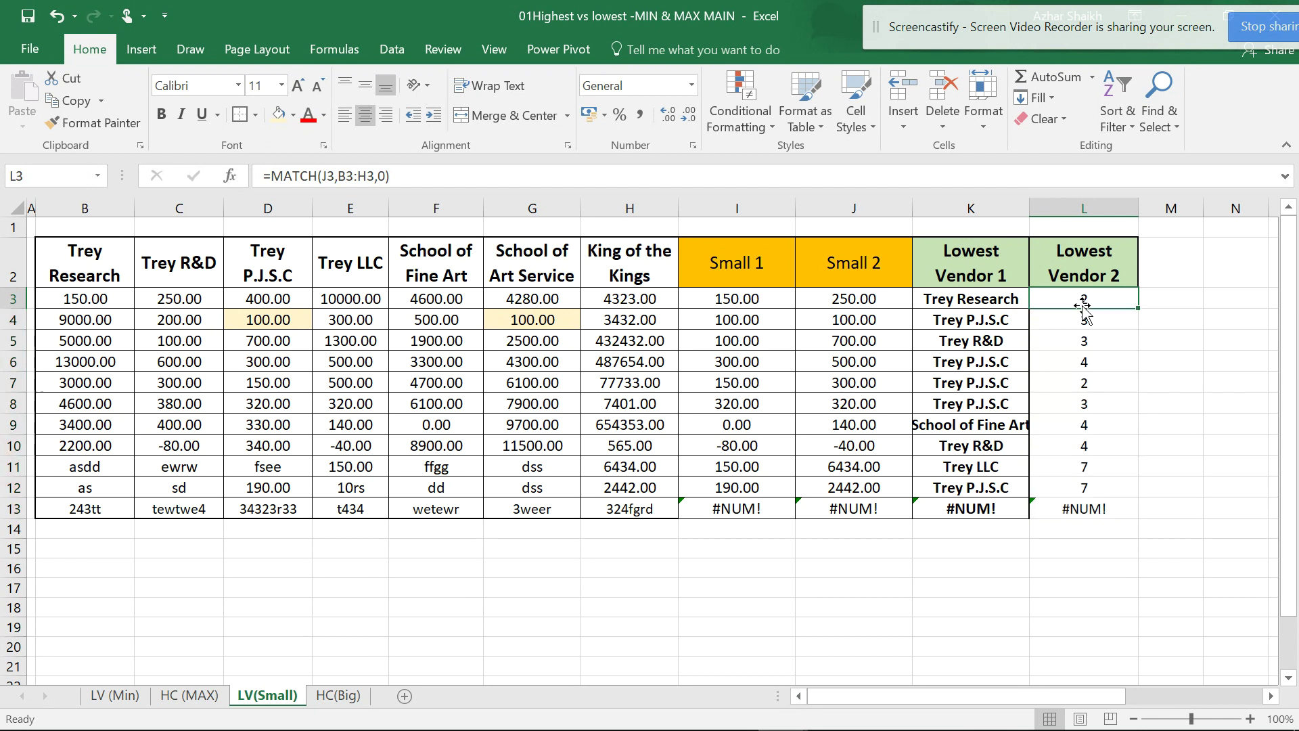
pyautogui.click(277, 177)
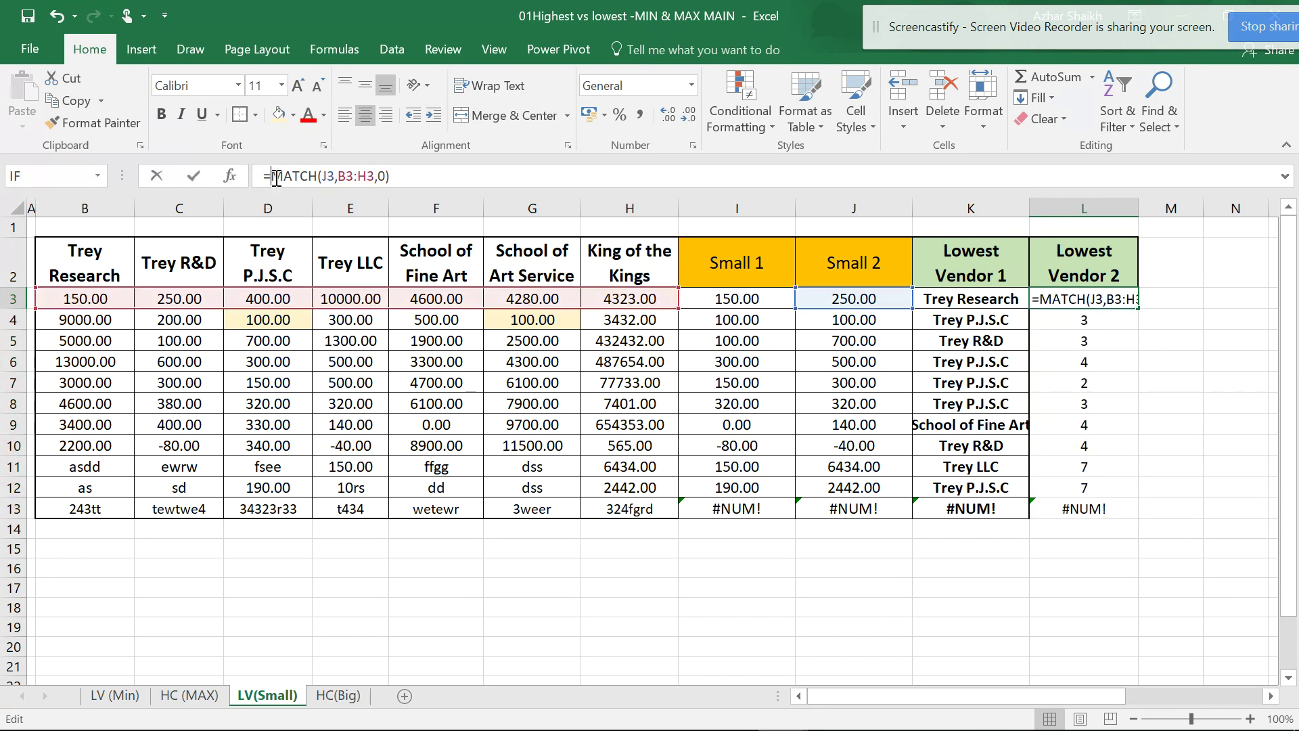
pyautogui.write('IND')
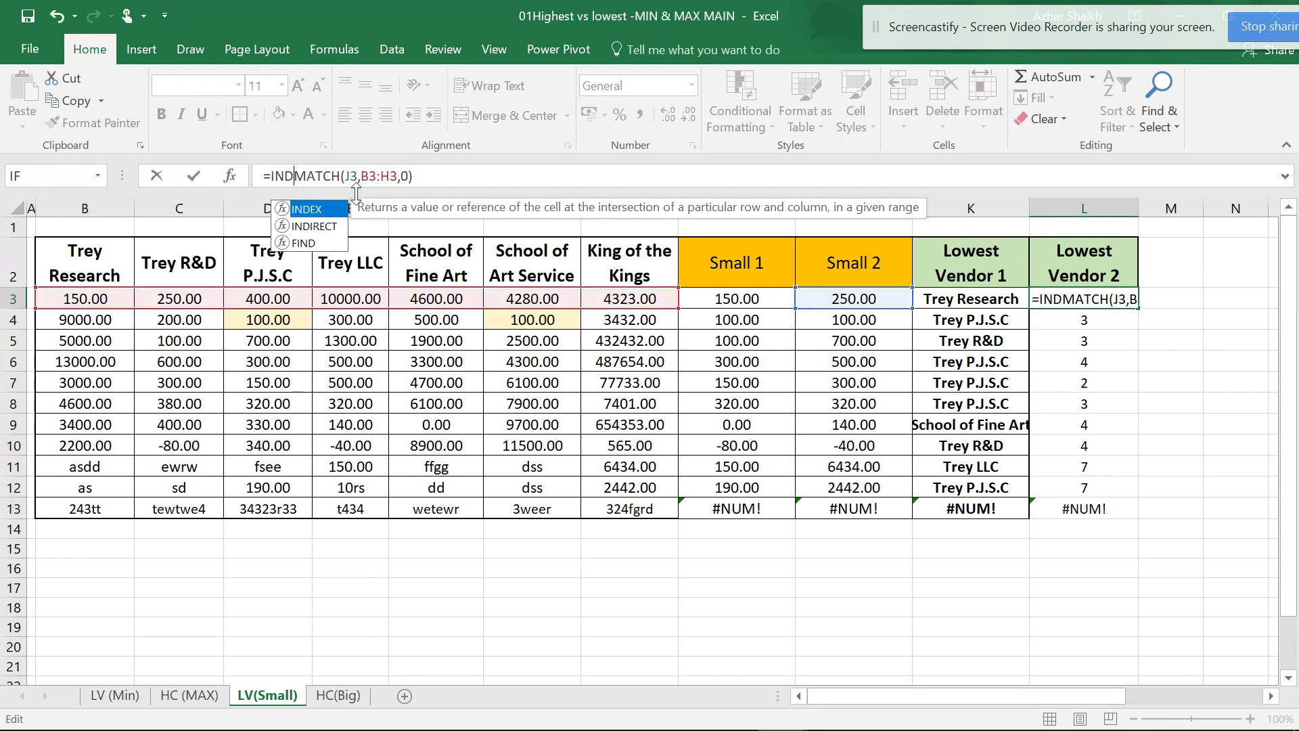
pyautogui.write('EX(')
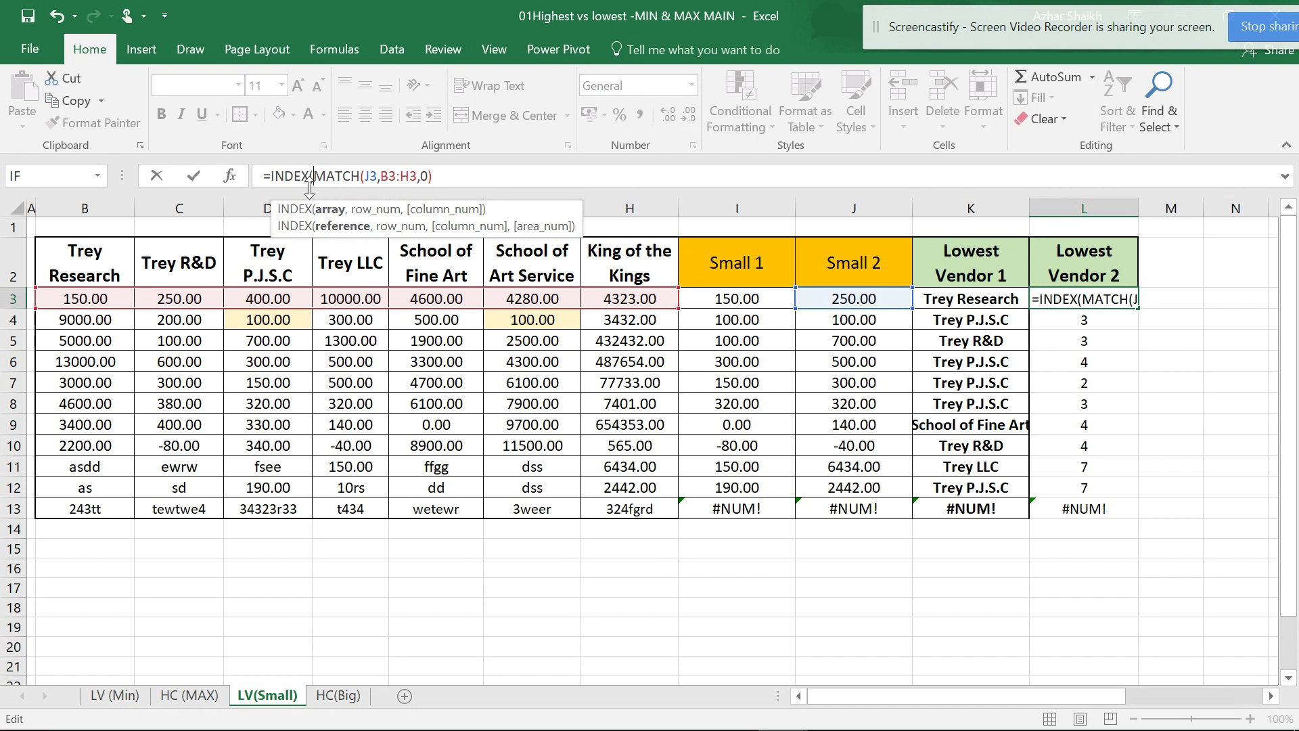
pyautogui.click(332, 209)
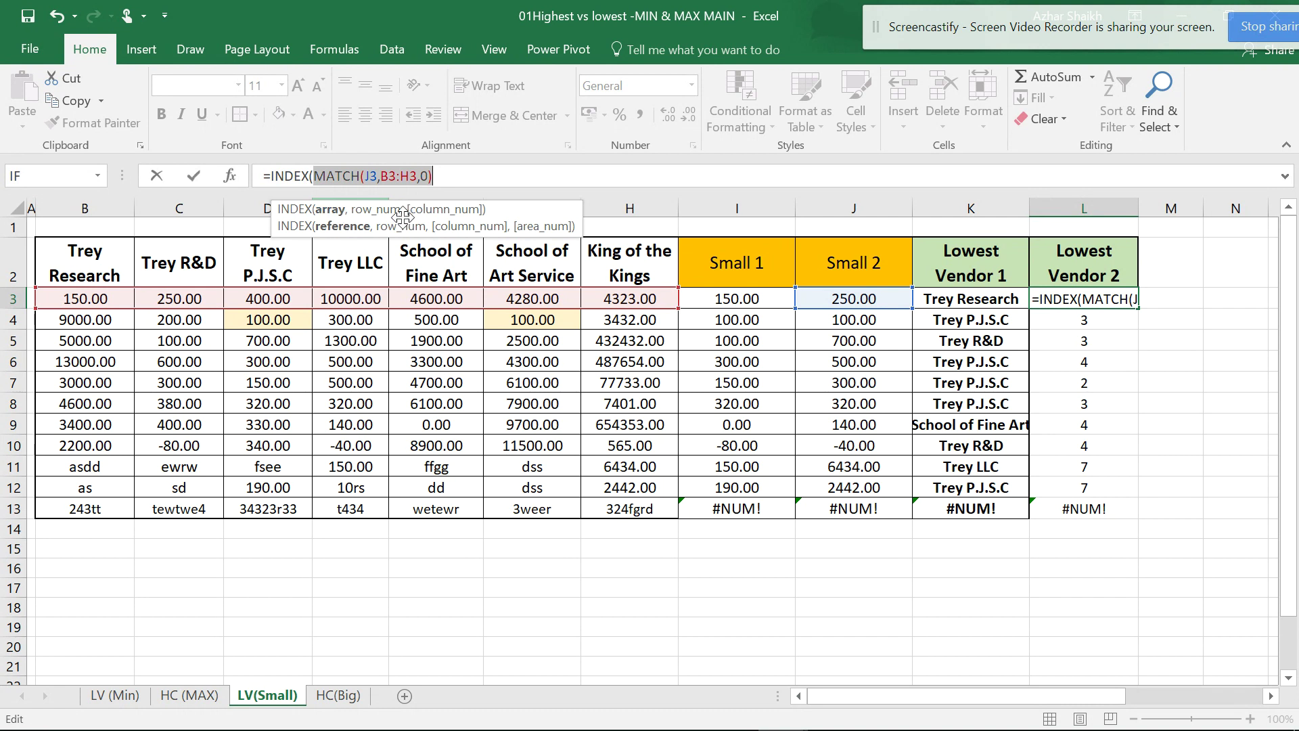
pyautogui.click(312, 175)
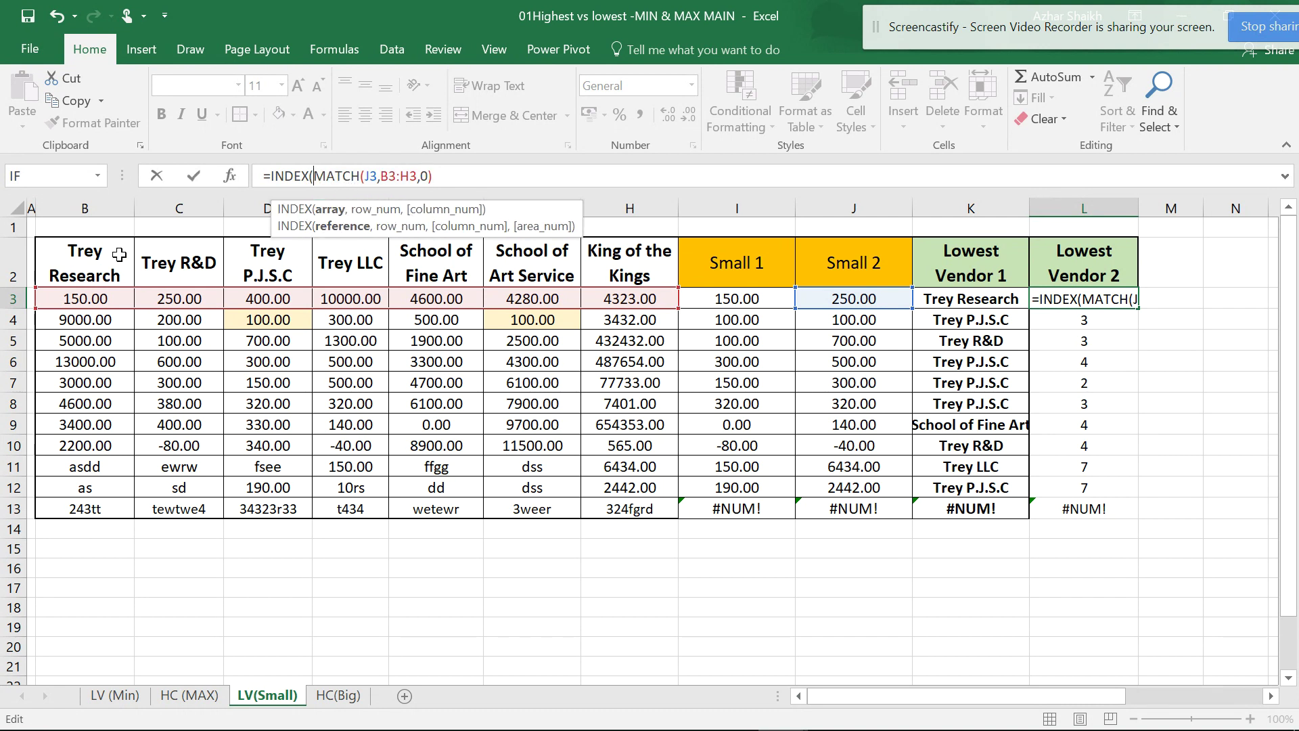
pyautogui.moveTo(85, 265); pyautogui.dragTo(612, 253)
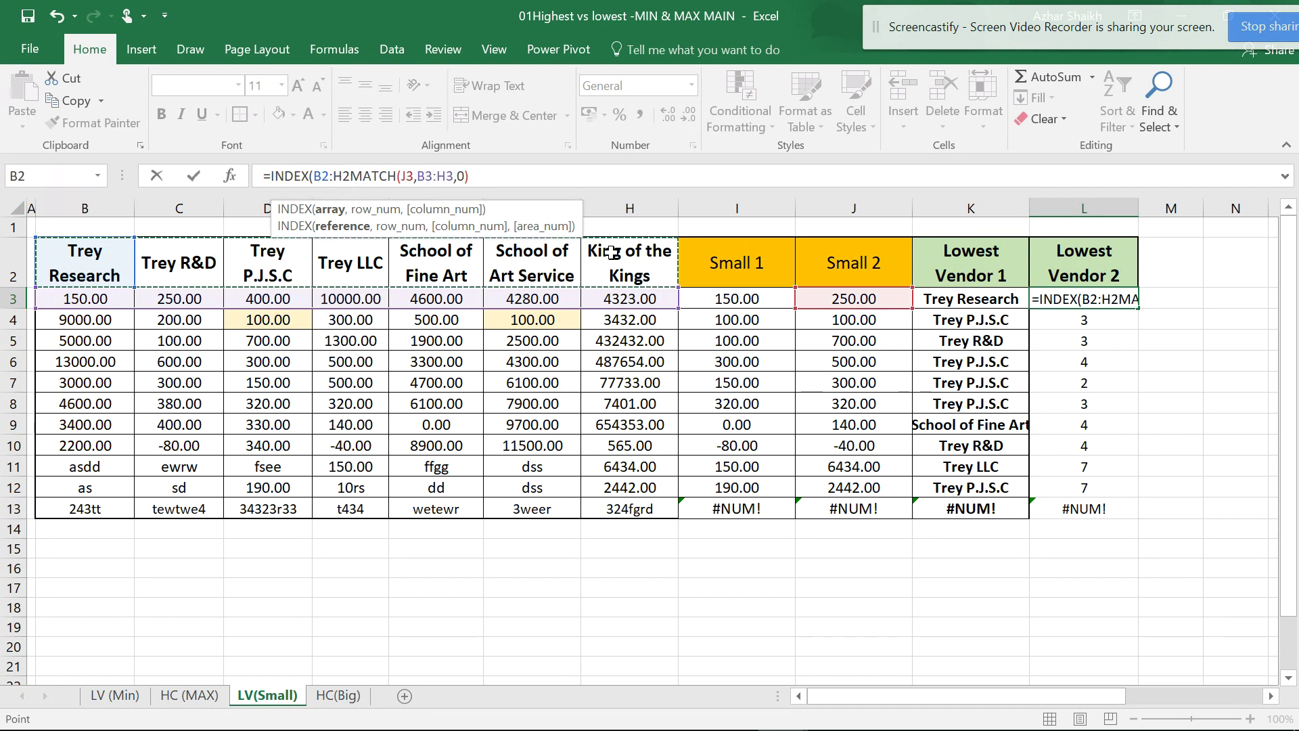
pyautogui.press('F4')
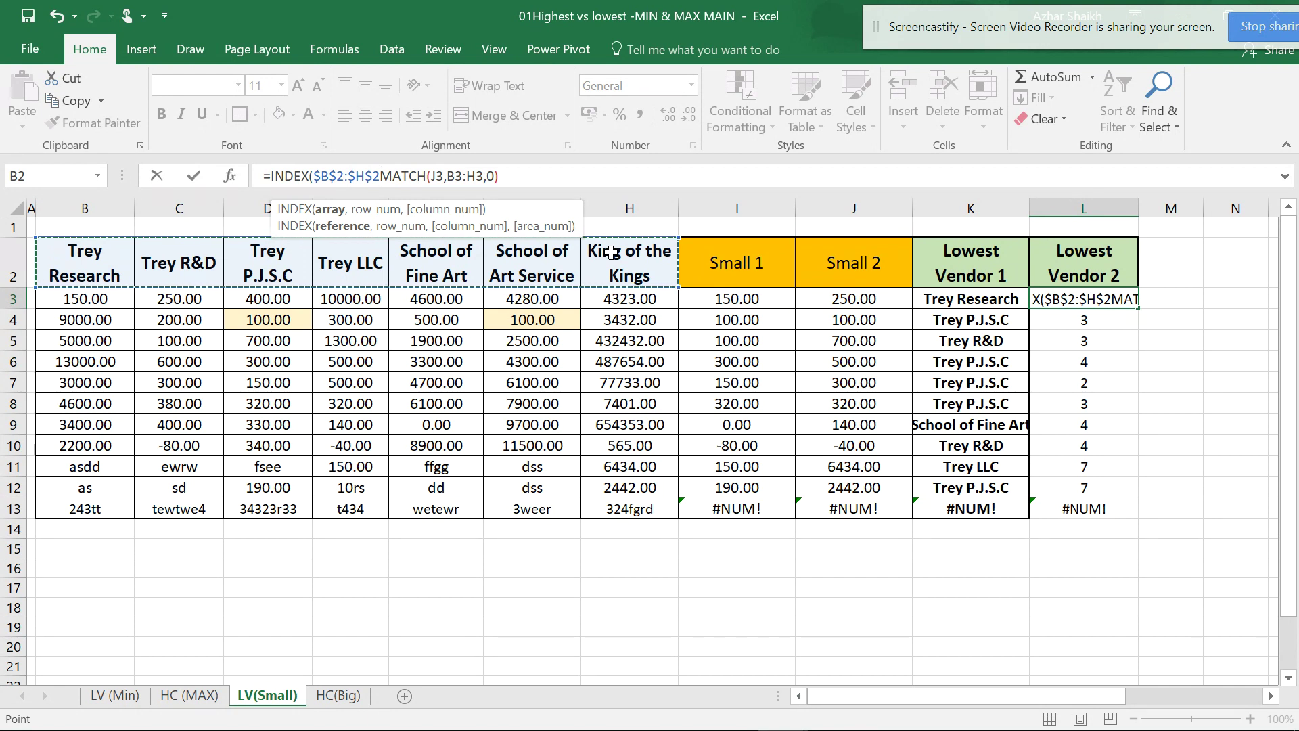
pyautogui.write(',')
pyautogui.moveTo(382, 176); pyautogui.dragTo(488, 177)
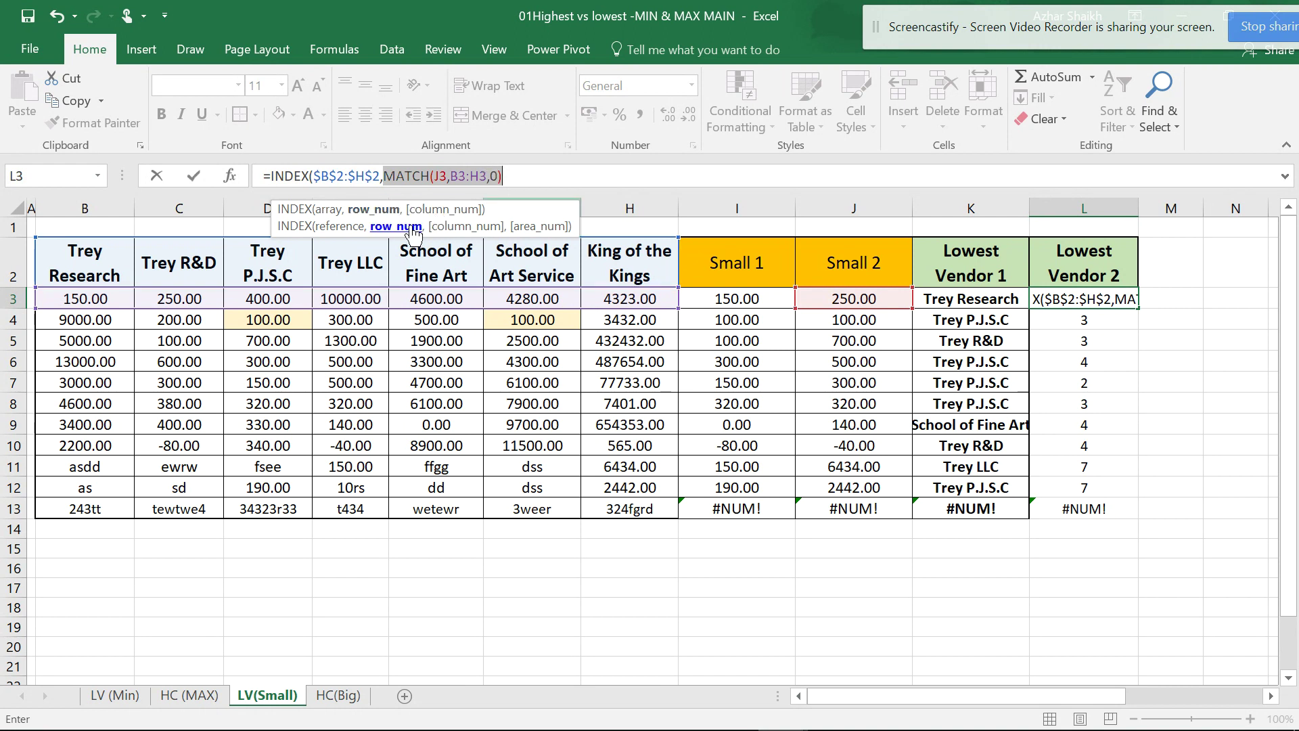
pyautogui.click(517, 178)
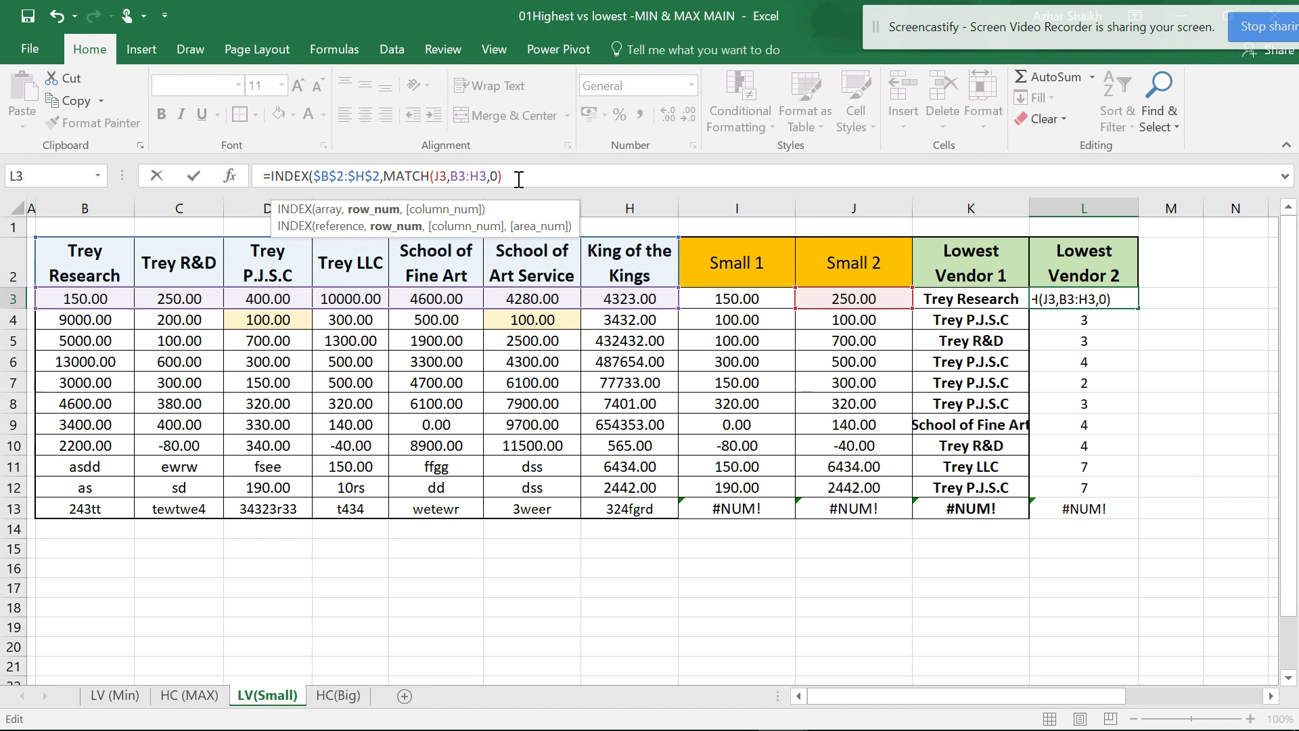
pyautogui.write(')')
pyautogui.hotkey('ctrl', 'Return')
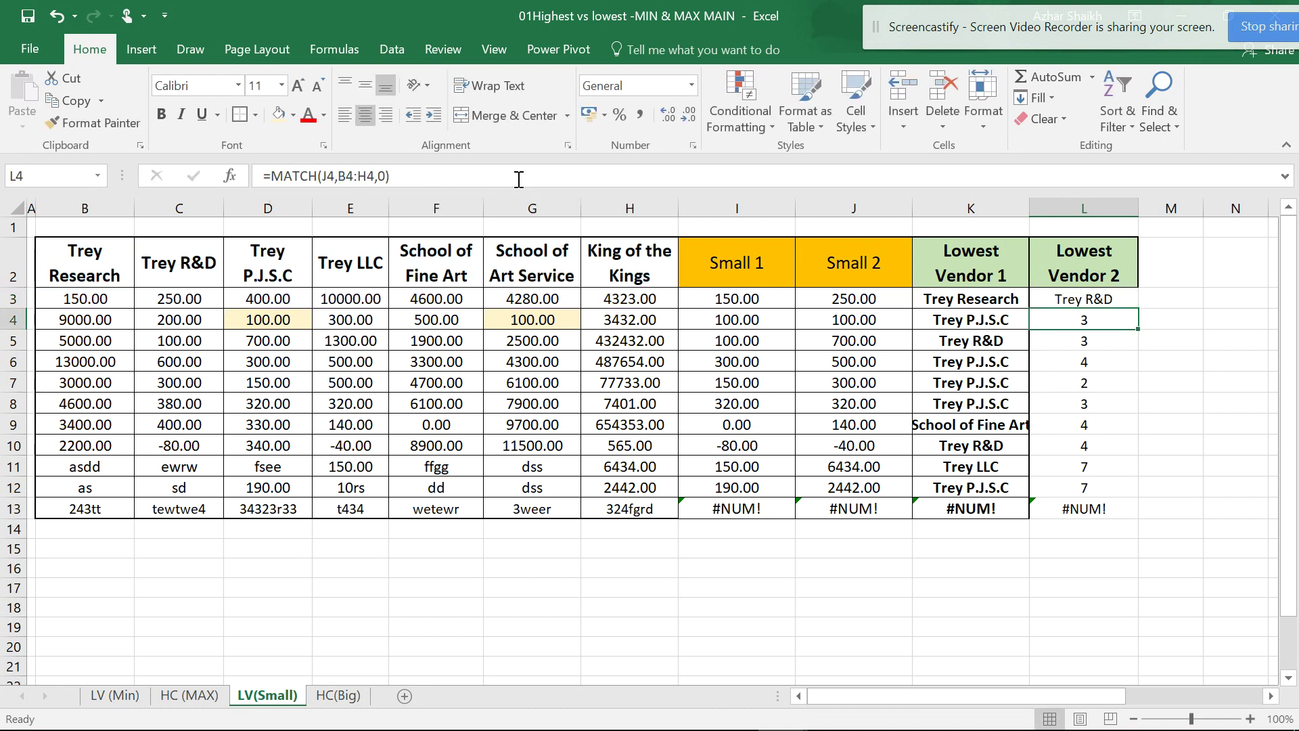
# Fill the vendor-name lookup down to L13 and make the names bold.
pyautogui.click(1130, 299)
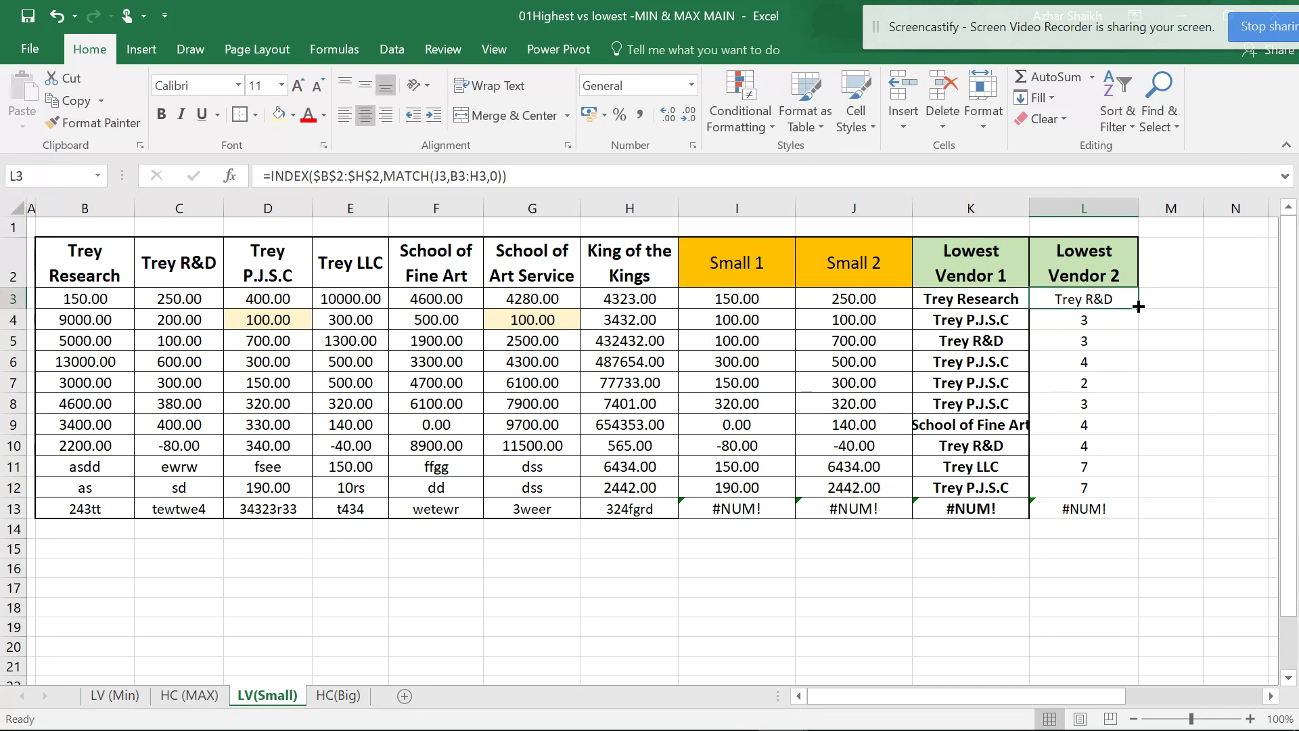
pyautogui.doubleClick(1139, 306)
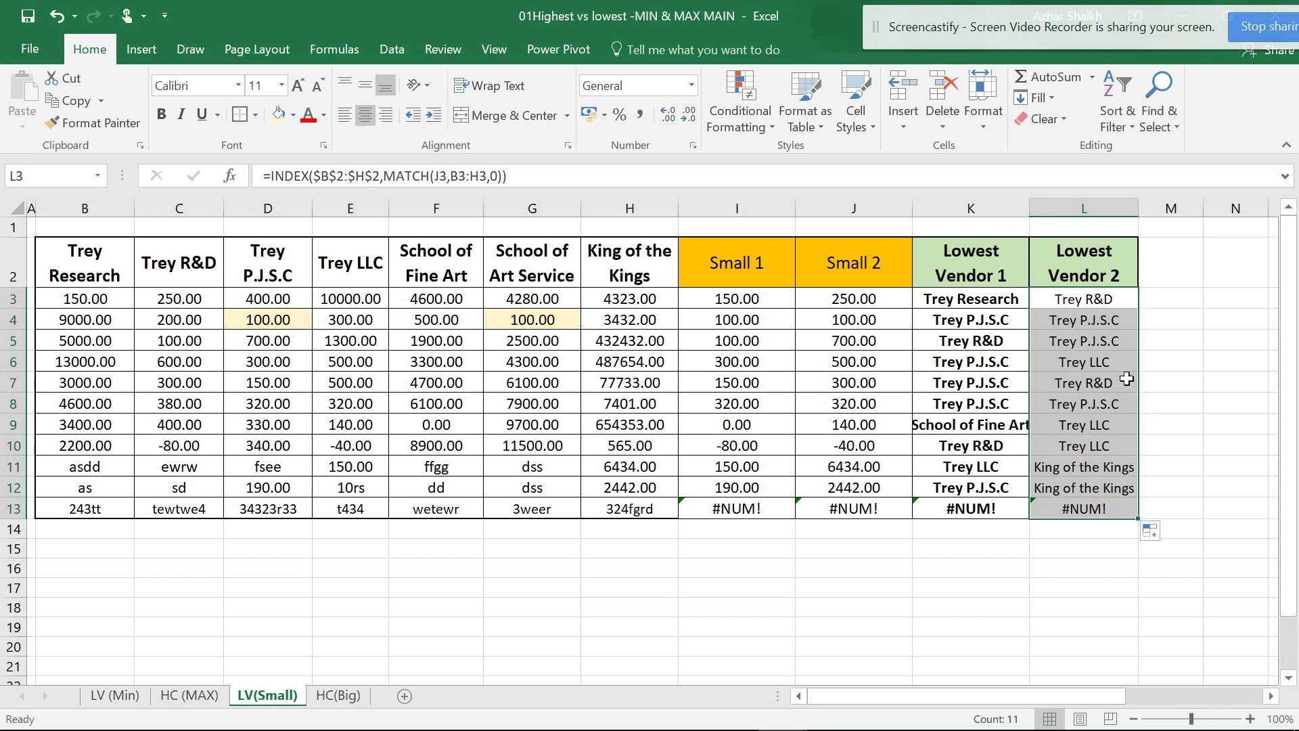
pyautogui.hotkey('ctrl', 'b')
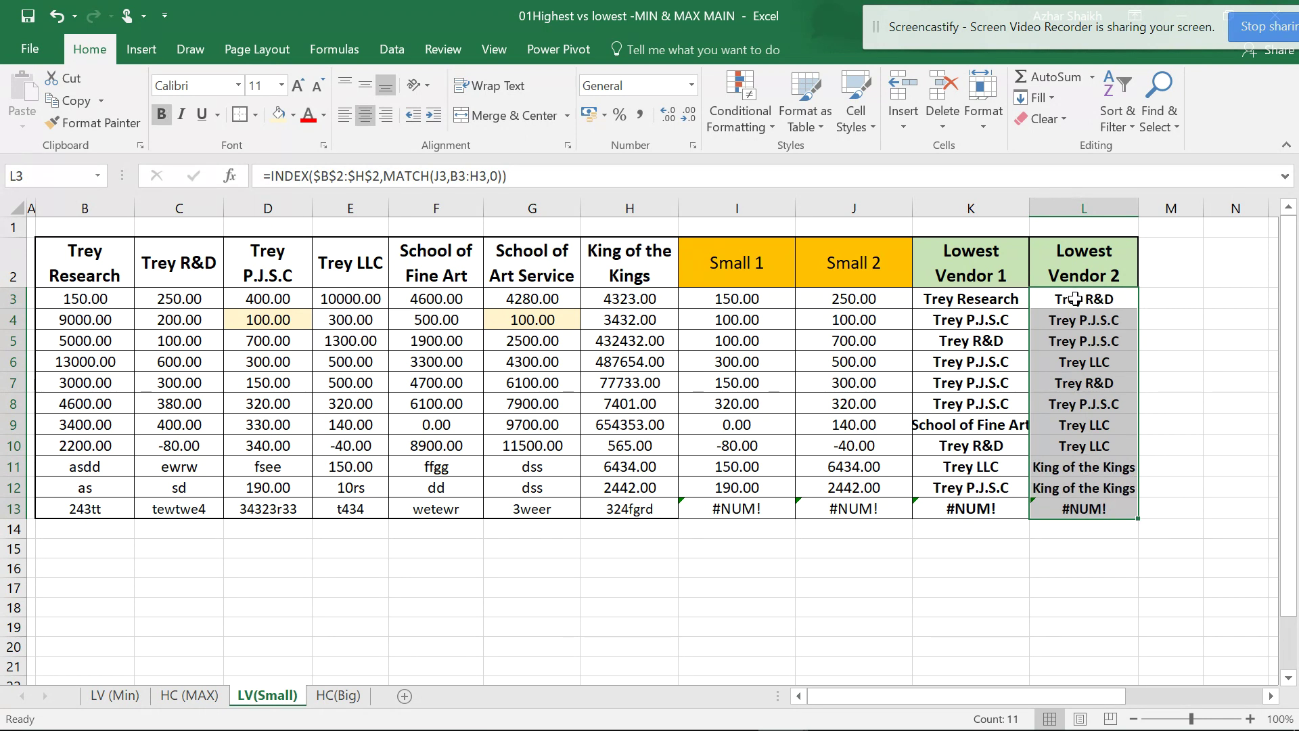
pyautogui.click(646, 327)
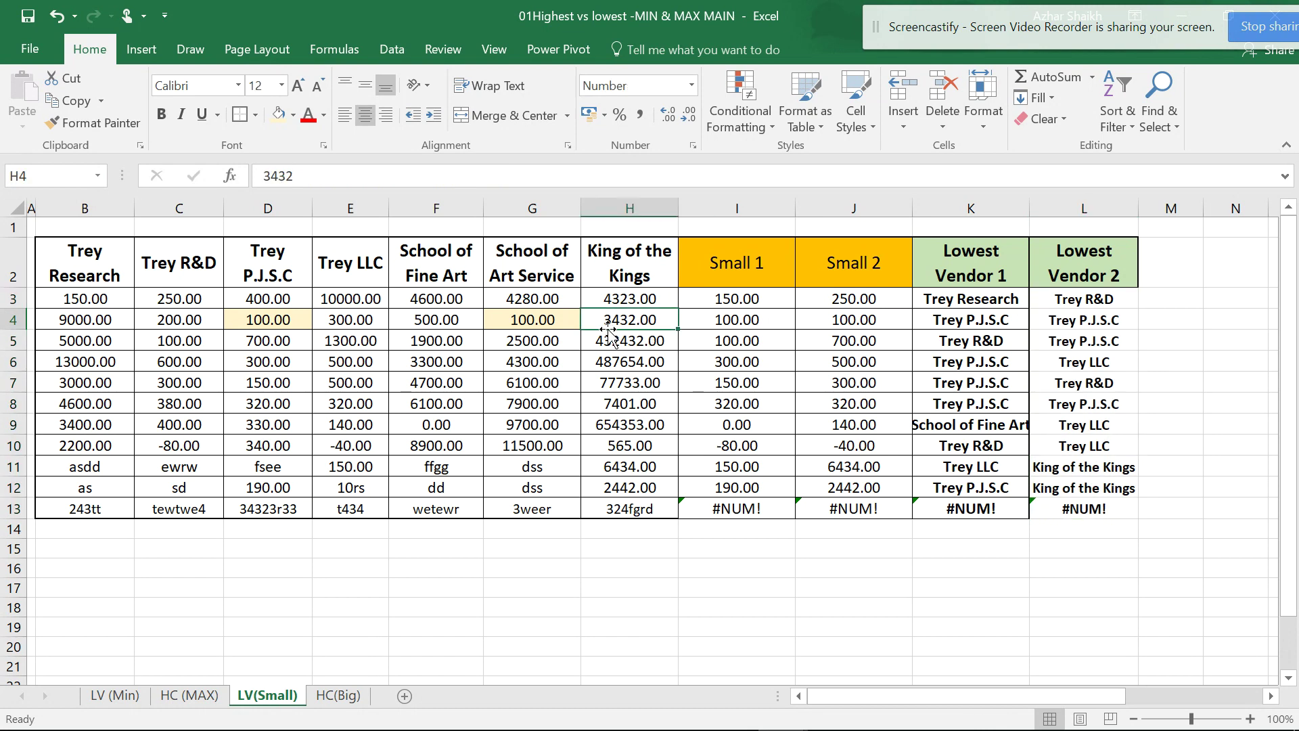
pyautogui.click(398, 651)
# On HC(Big), fill the LARGE 1 header right so J2 reads LARGE 2, then review I3's formula.
pyautogui.click(356, 698)
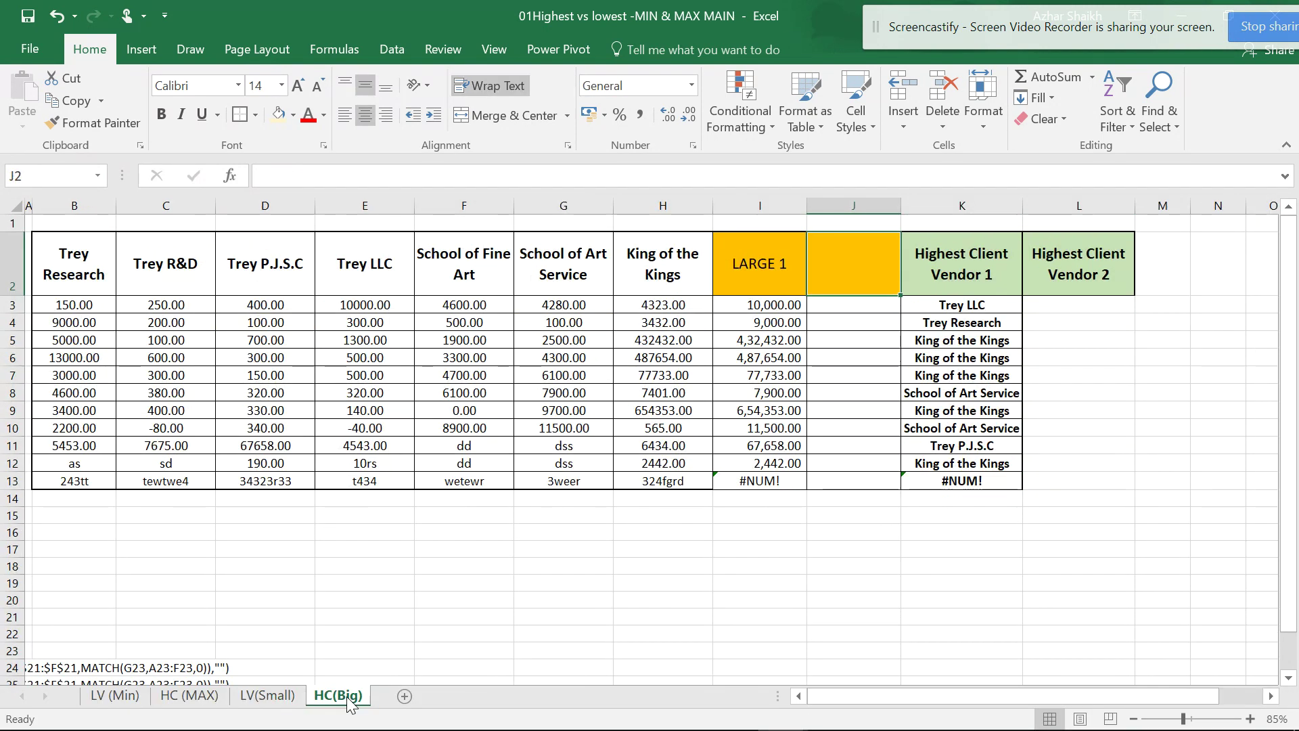
pyautogui.click(771, 277)
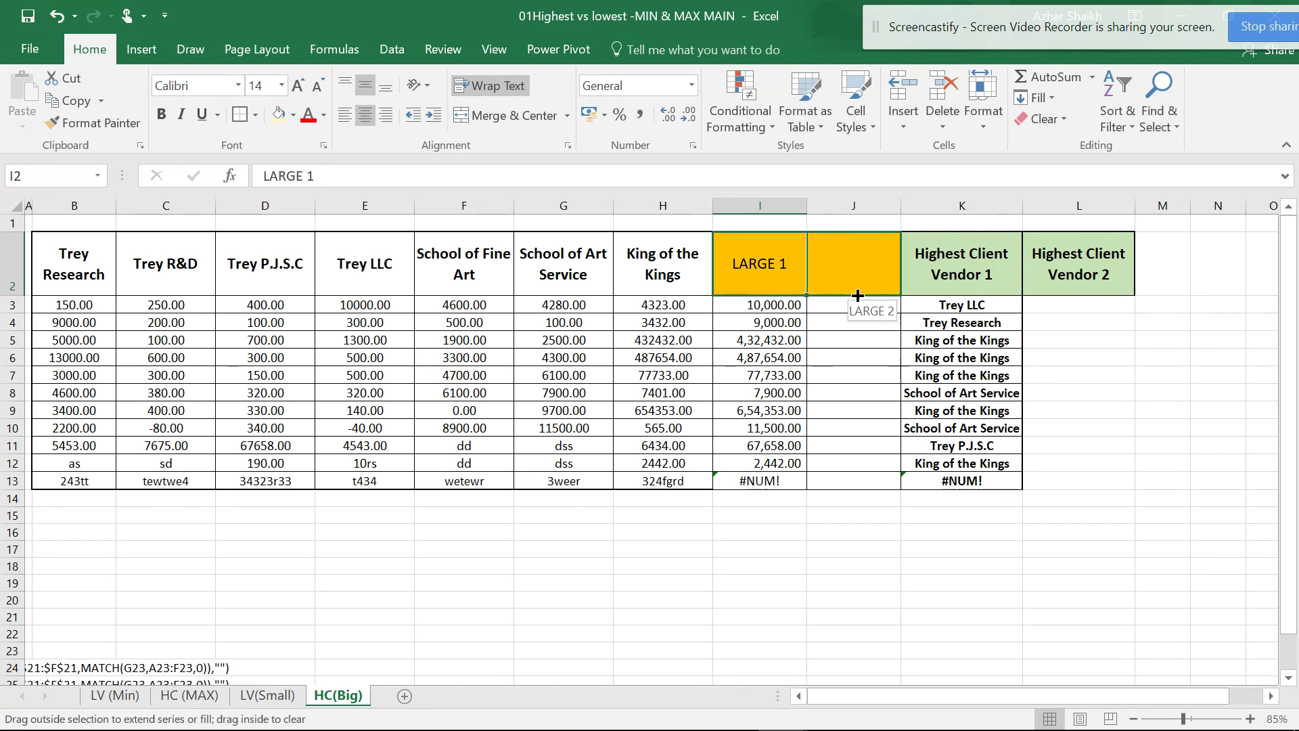
pyautogui.moveTo(808, 296); pyautogui.dragTo(855, 293)
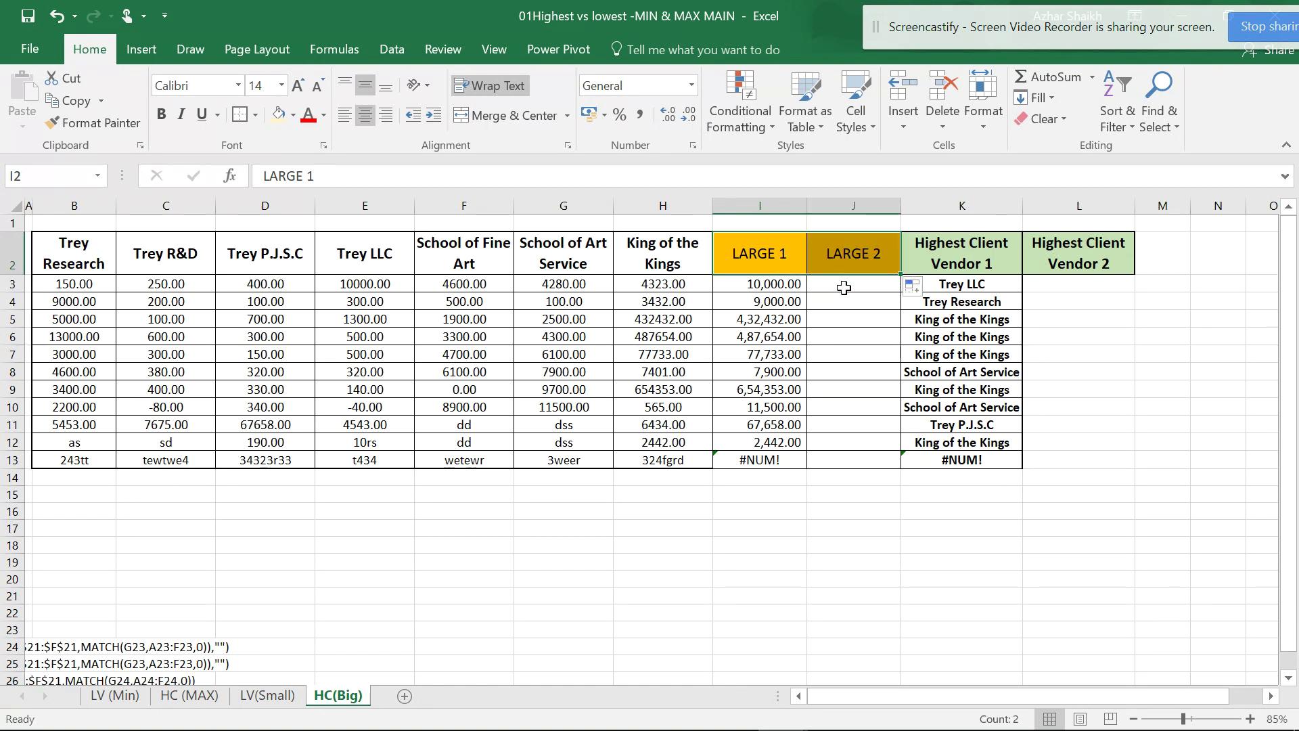
pyautogui.keyDown('ctrl'); pyautogui.scroll(1, 841, 290); pyautogui.keyUp('ctrl')
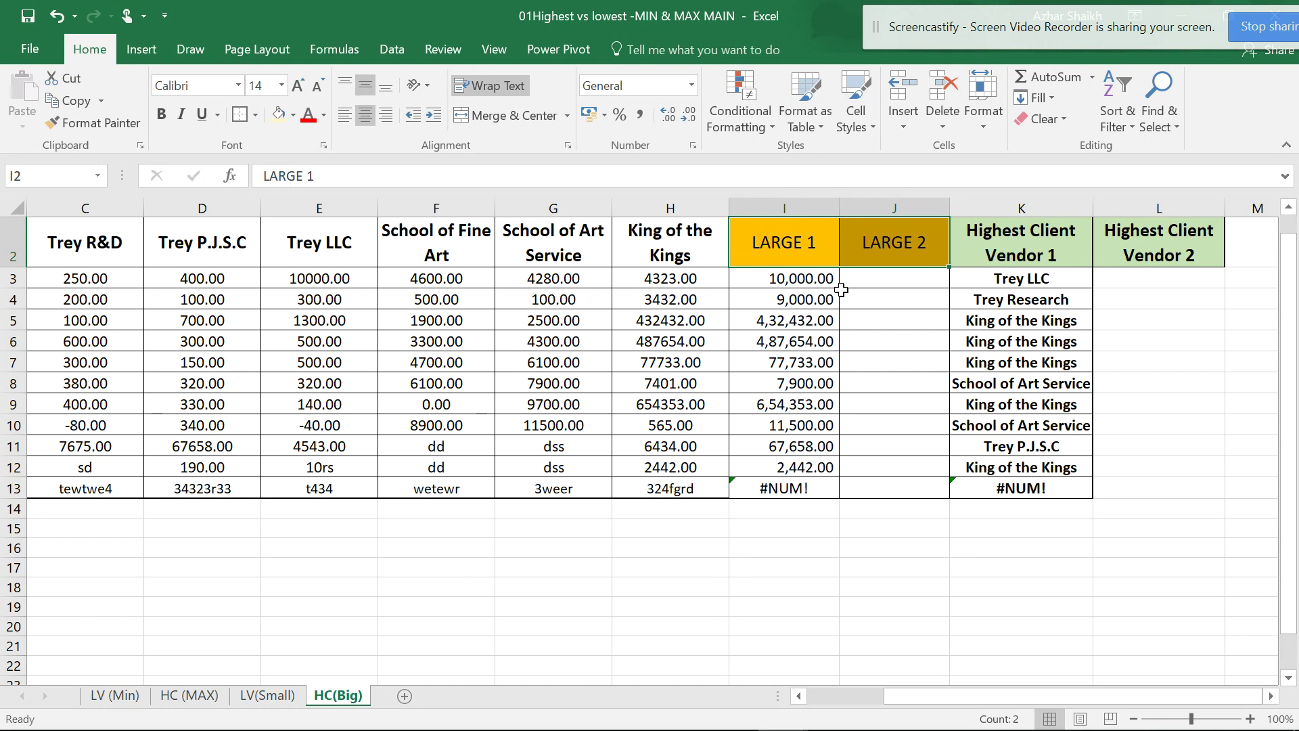
pyautogui.click(878, 280)
pyautogui.keyDown('ctrl'); pyautogui.scroll(-1, 834, 418); pyautogui.keyUp('ctrl')
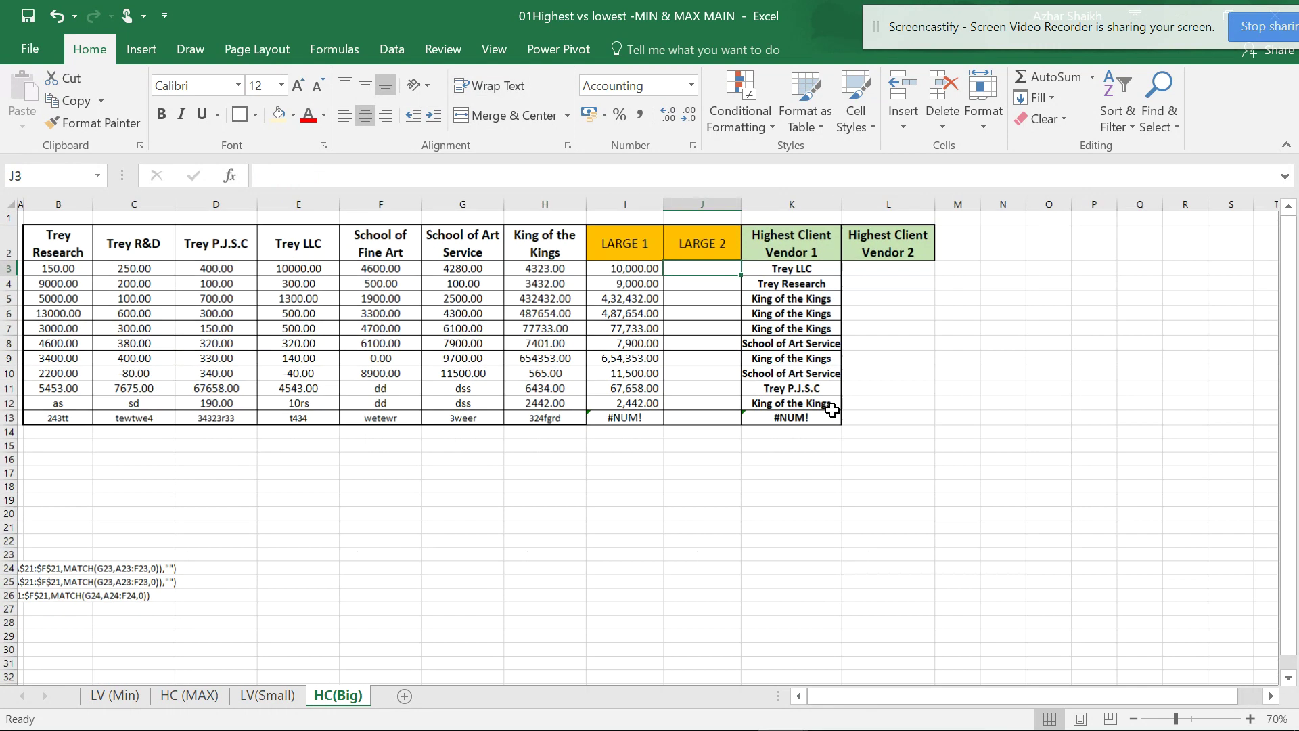
pyautogui.keyDown('ctrl'); pyautogui.scroll(-1, 811, 355); pyautogui.keyUp('ctrl')
pyautogui.keyDown('ctrl'); pyautogui.scroll(1, 716, 333); pyautogui.keyUp('ctrl')
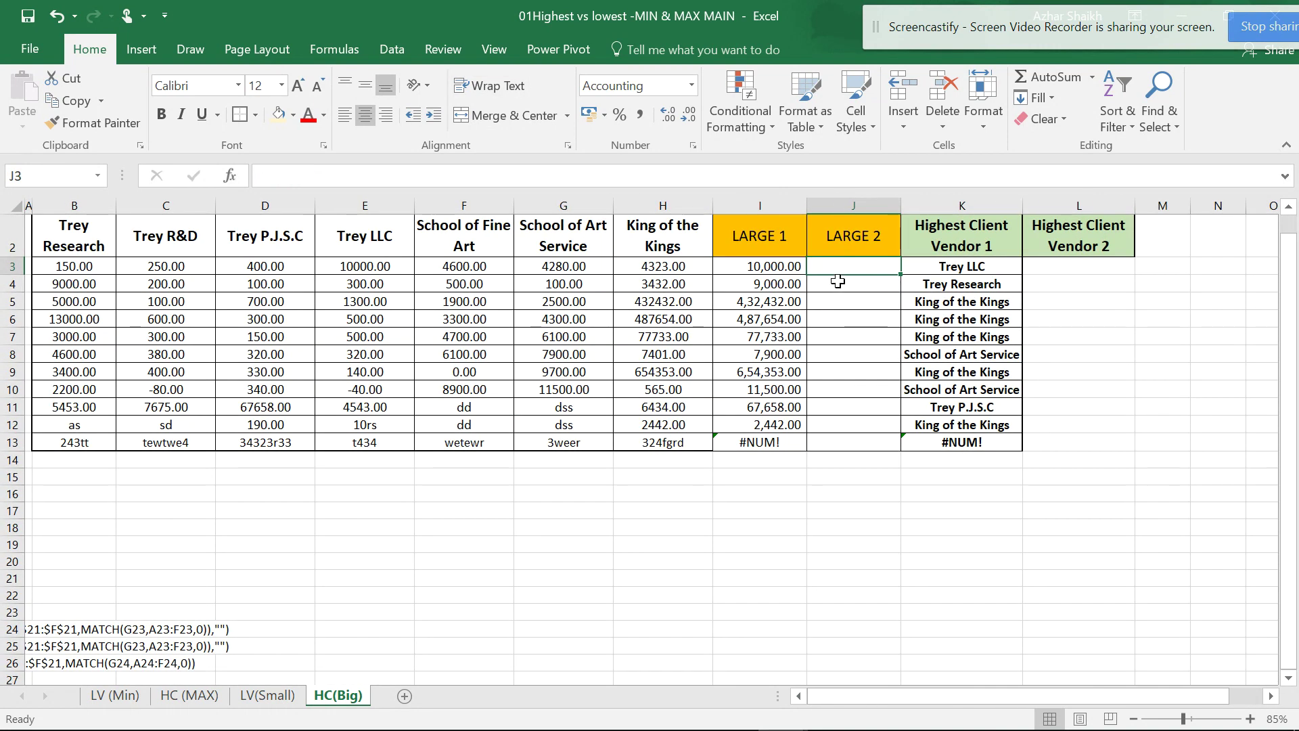
pyautogui.click(799, 270)
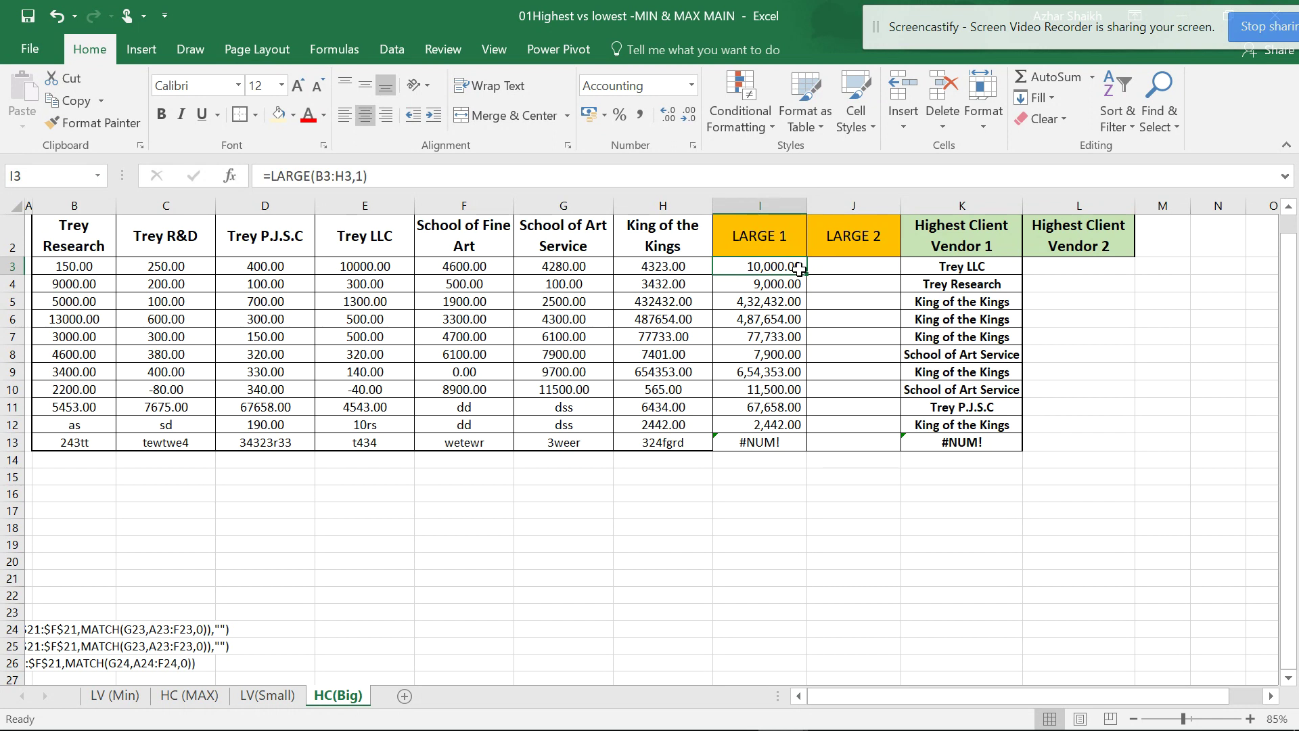
# Enter =LARGE(B3:H3,2) in J3 and fill it down to J13.
pyautogui.click(362, 178)
pyautogui.doubleClick(358, 178)
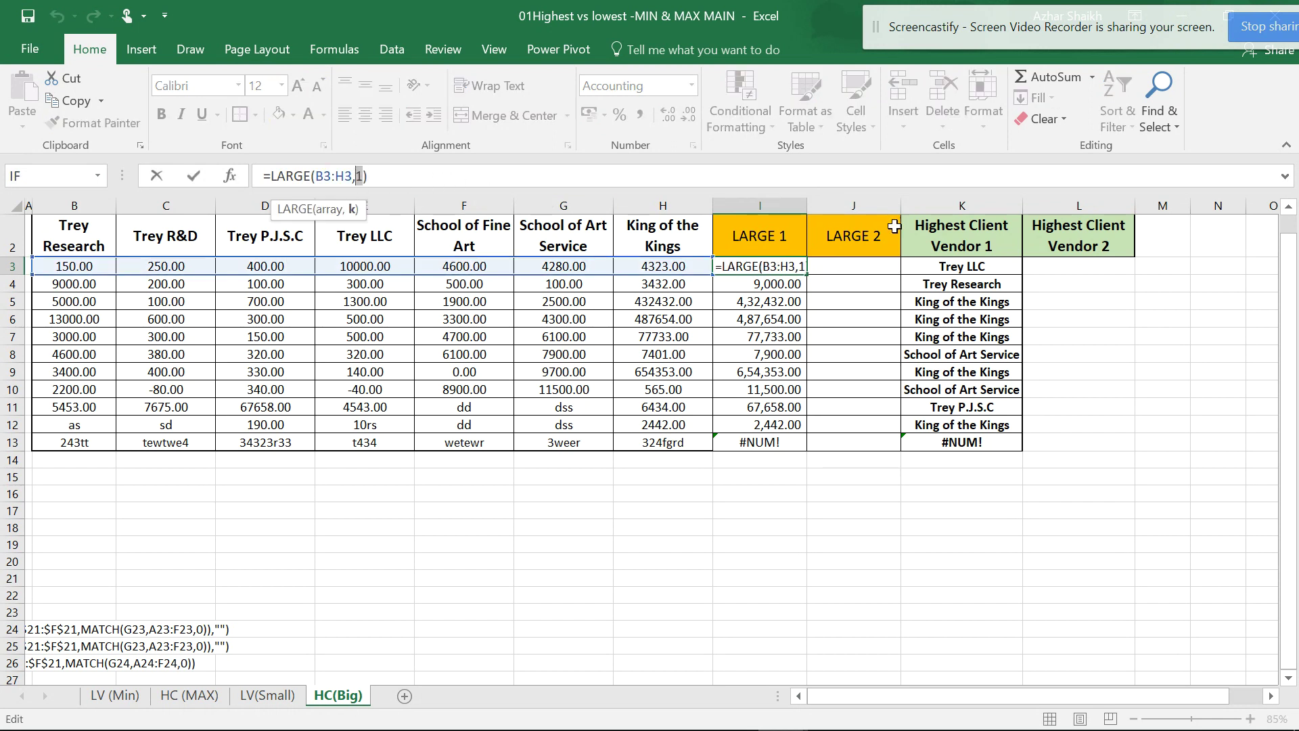
pyautogui.press('Tab')
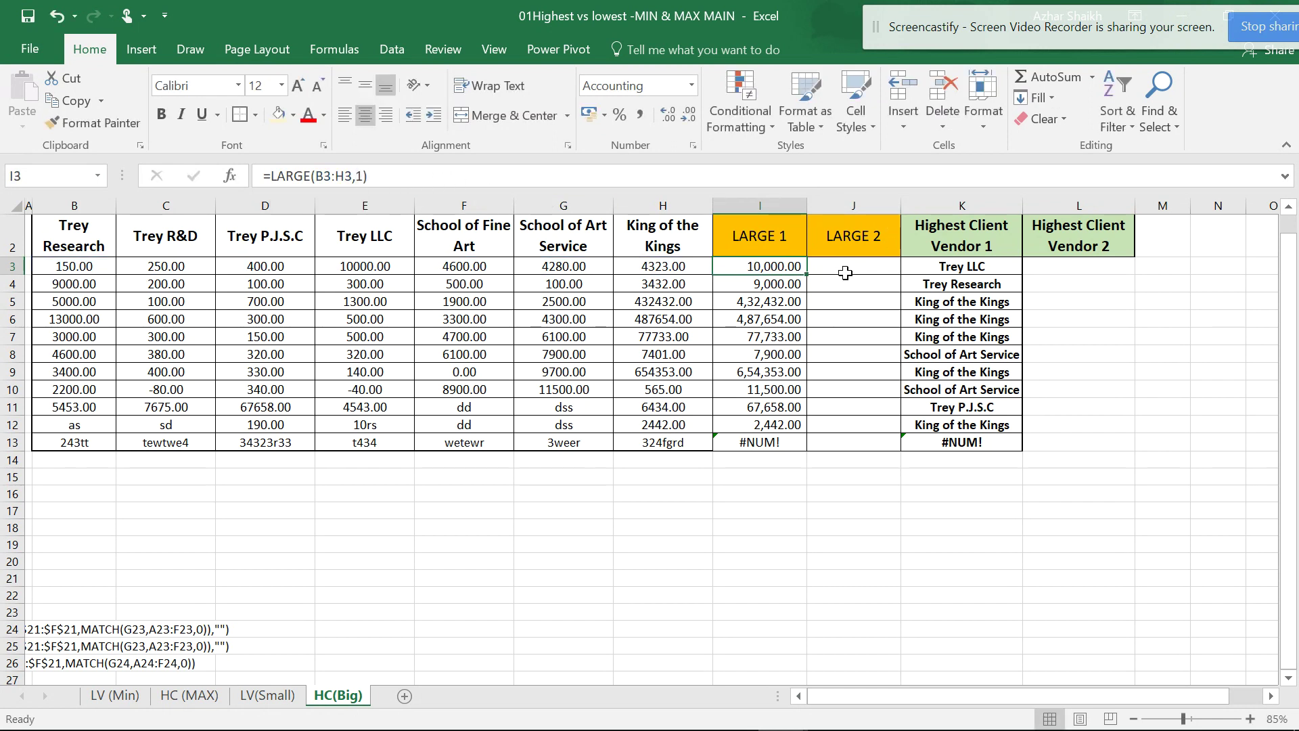
pyautogui.write('=LA')
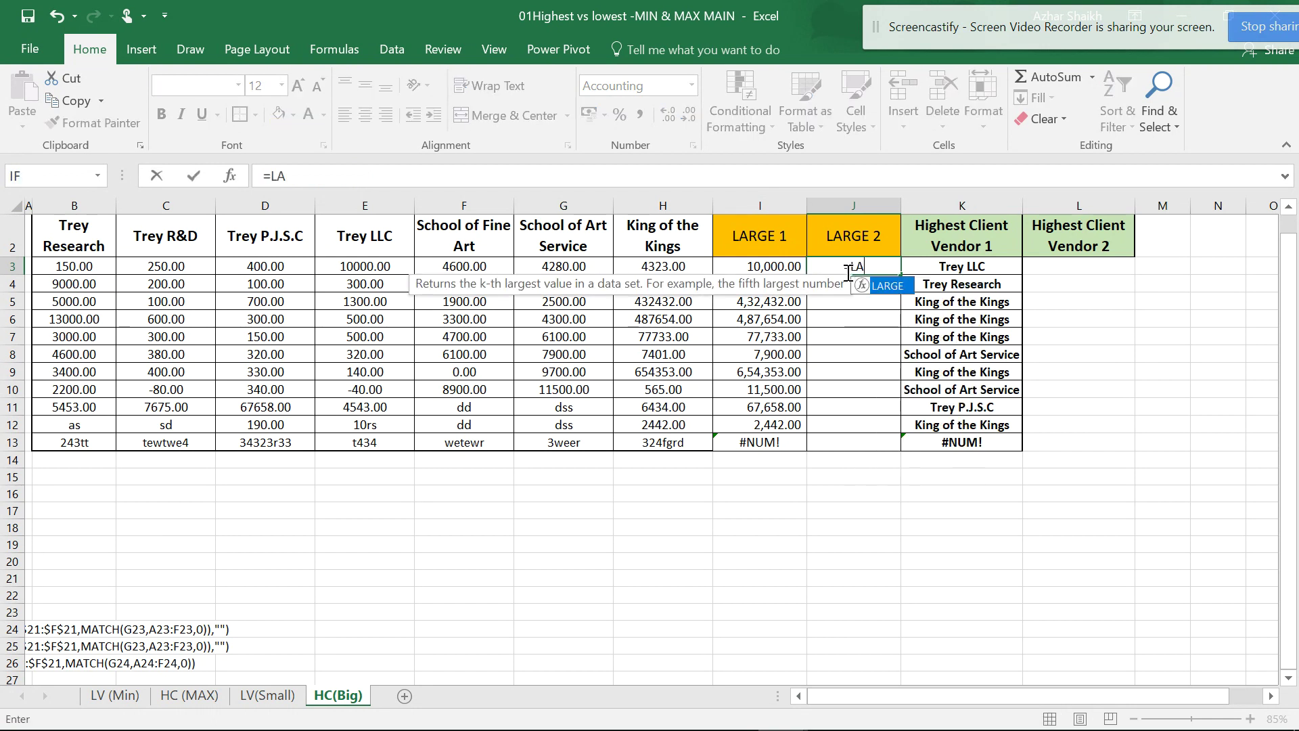
pyautogui.write('RGE(')
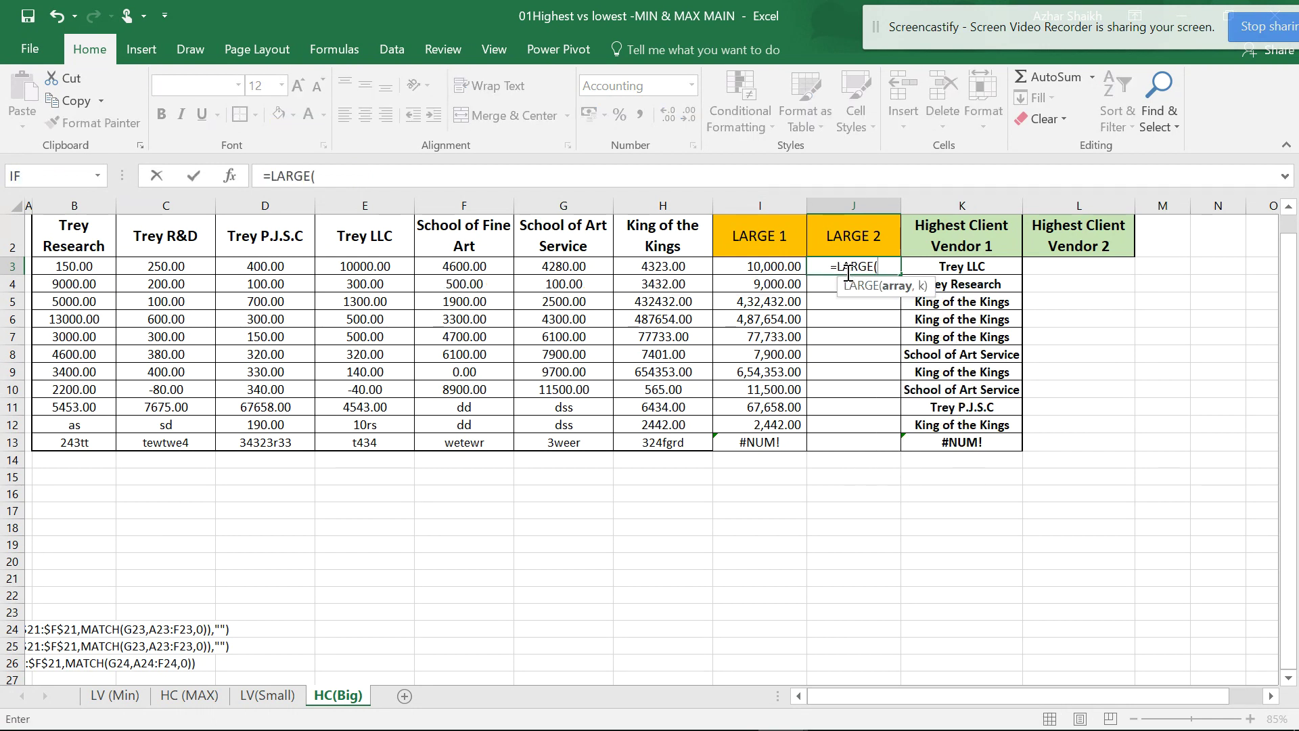
pyautogui.moveTo(92, 266); pyautogui.dragTo(649, 266)
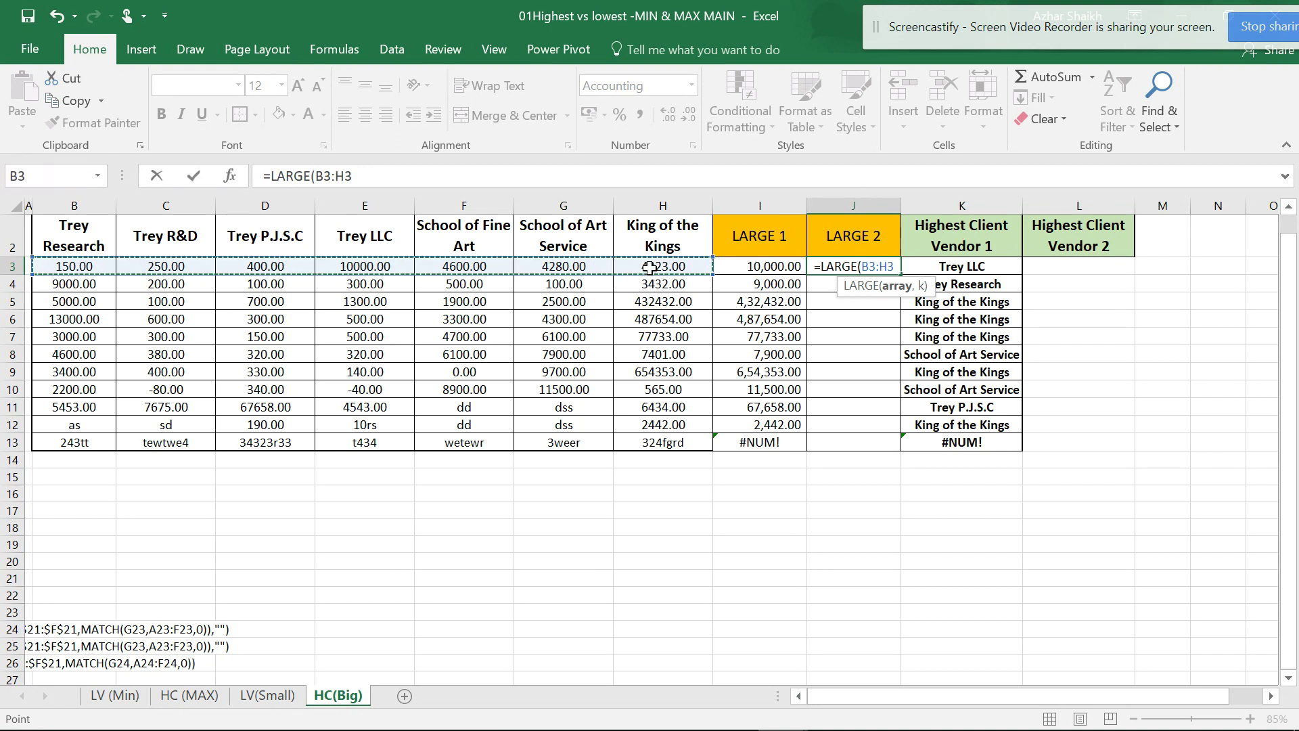
pyautogui.write(',')
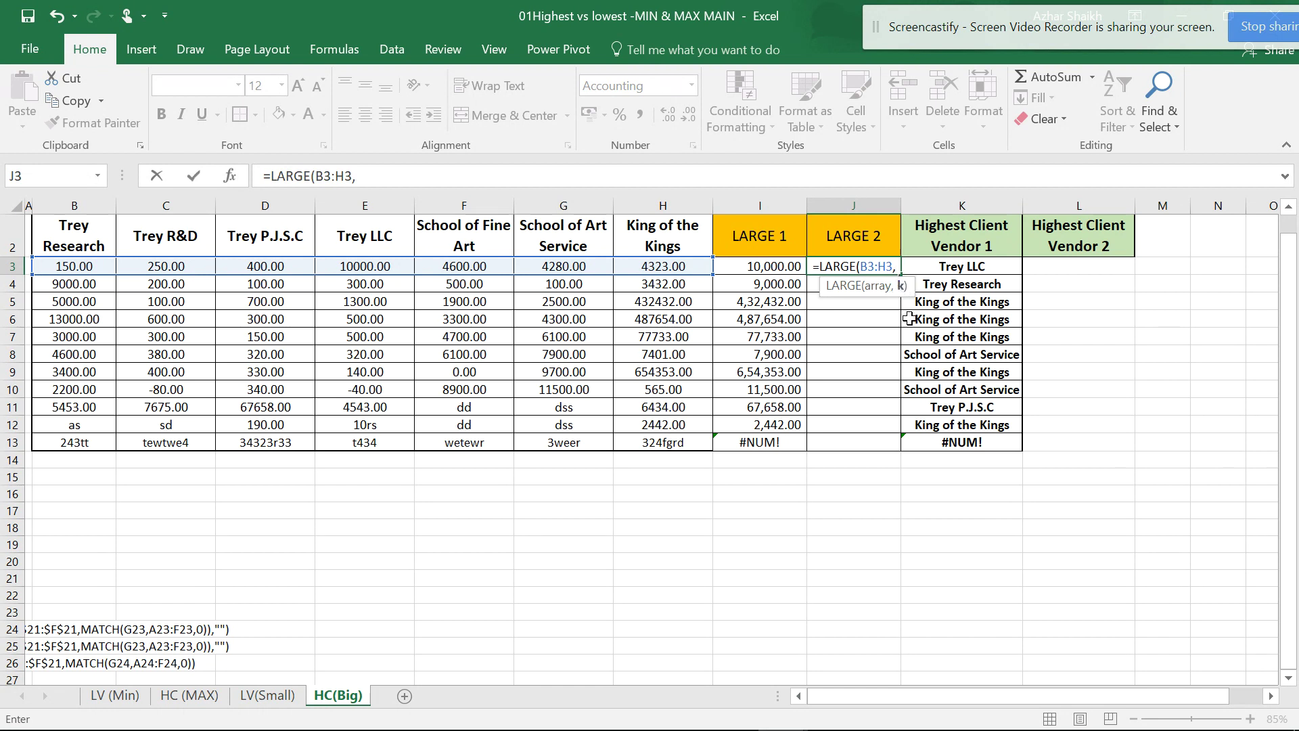
pyautogui.write('2')
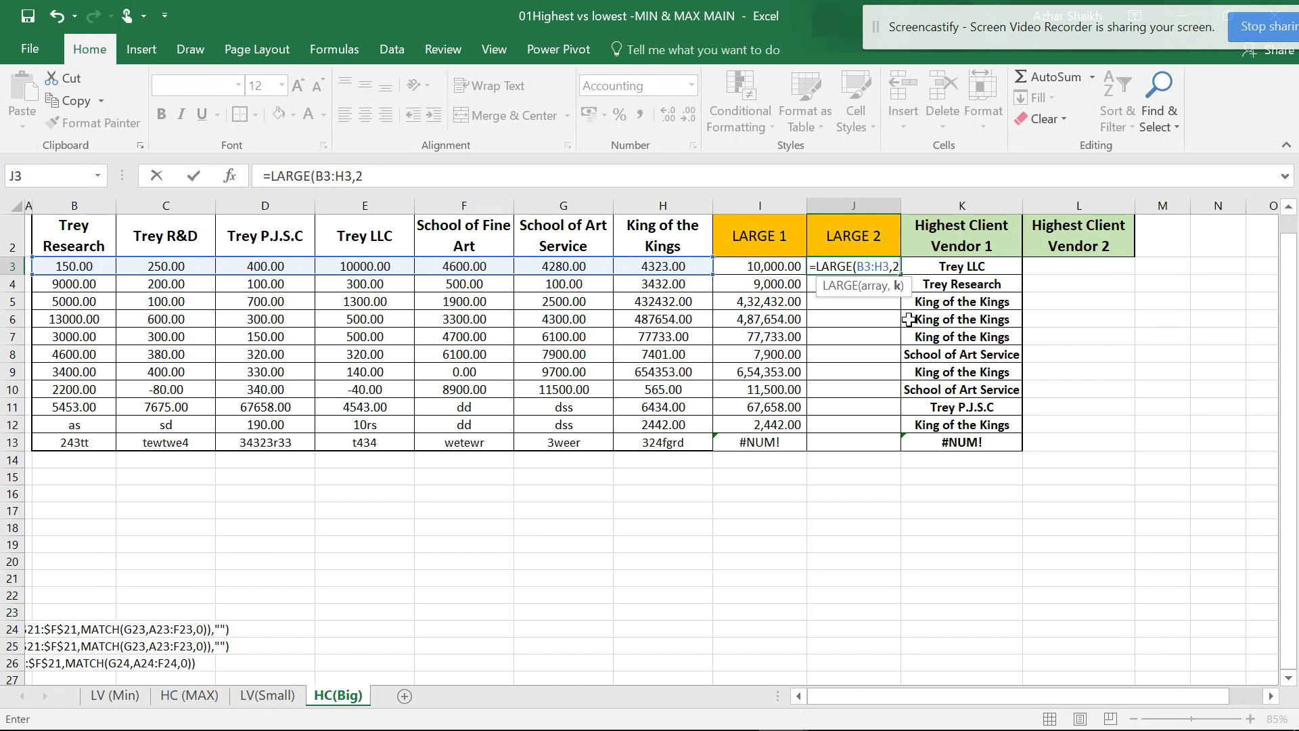
pyautogui.write(')')
pyautogui.press('Return')
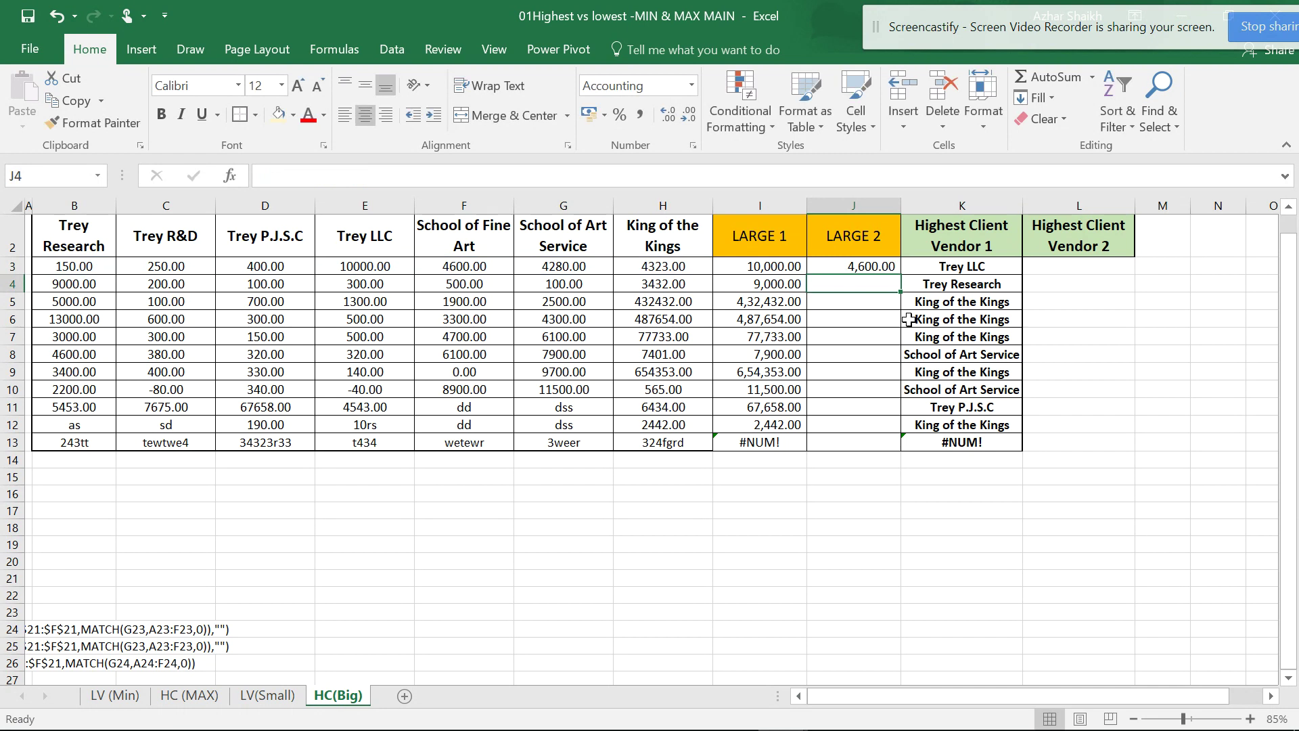
pyautogui.click(875, 264)
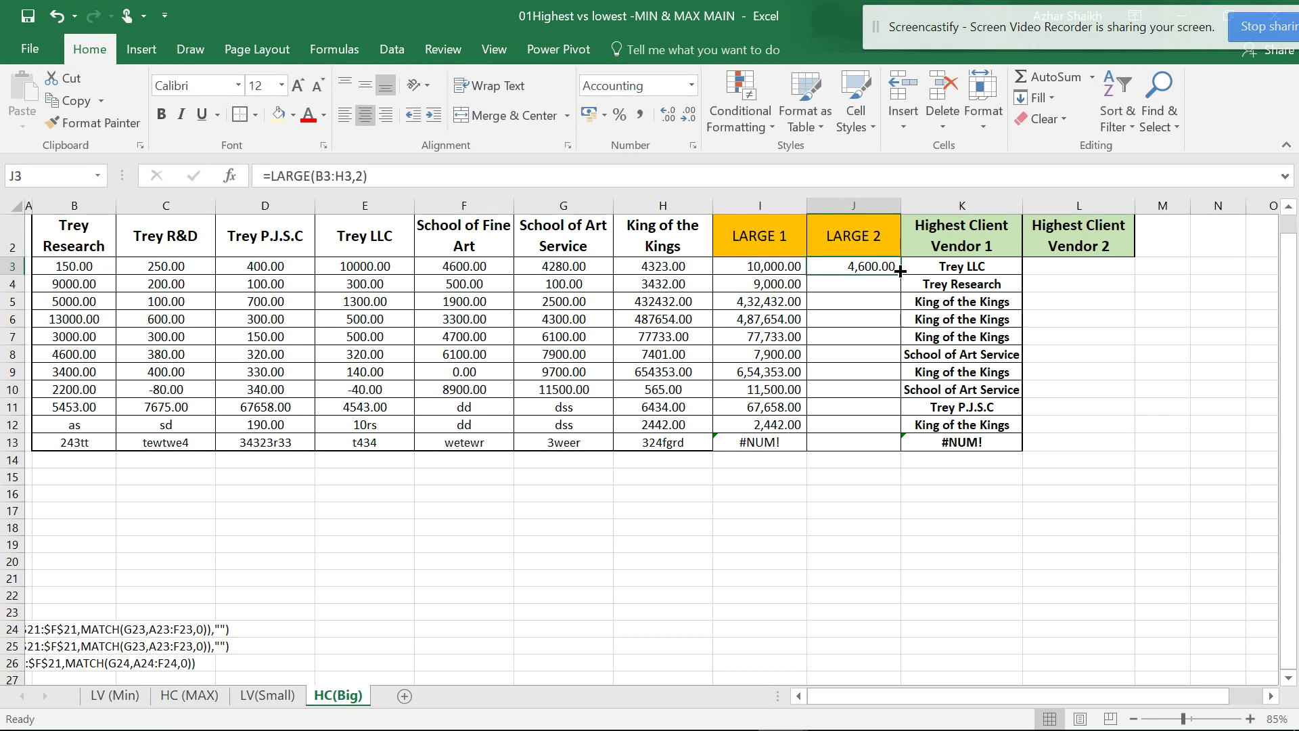
pyautogui.doubleClick(899, 273)
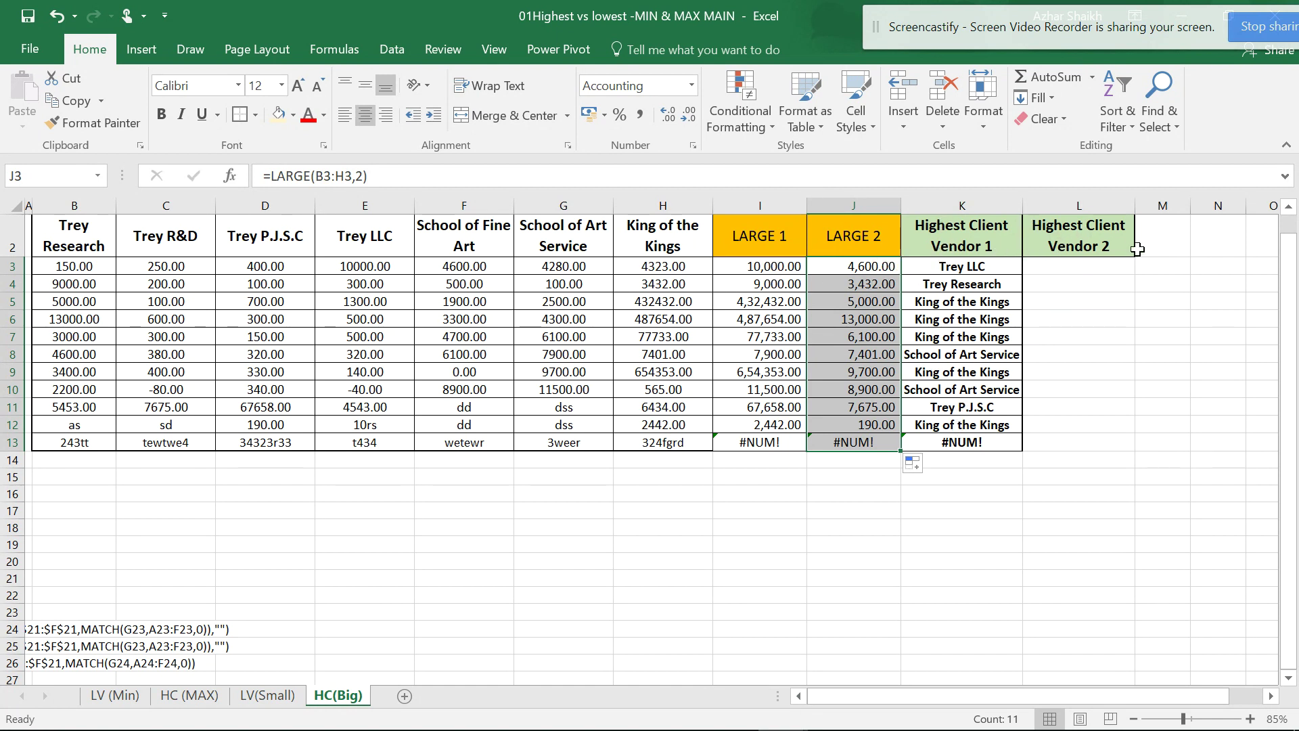
# Rename K2 to Highest Client 1 and fill it right so L2 reads Highest Client 2.
pyautogui.click(980, 248)
pyautogui.doubleClick(980, 248)
pyautogui.moveTo(986, 247); pyautogui.dragTo(934, 246)
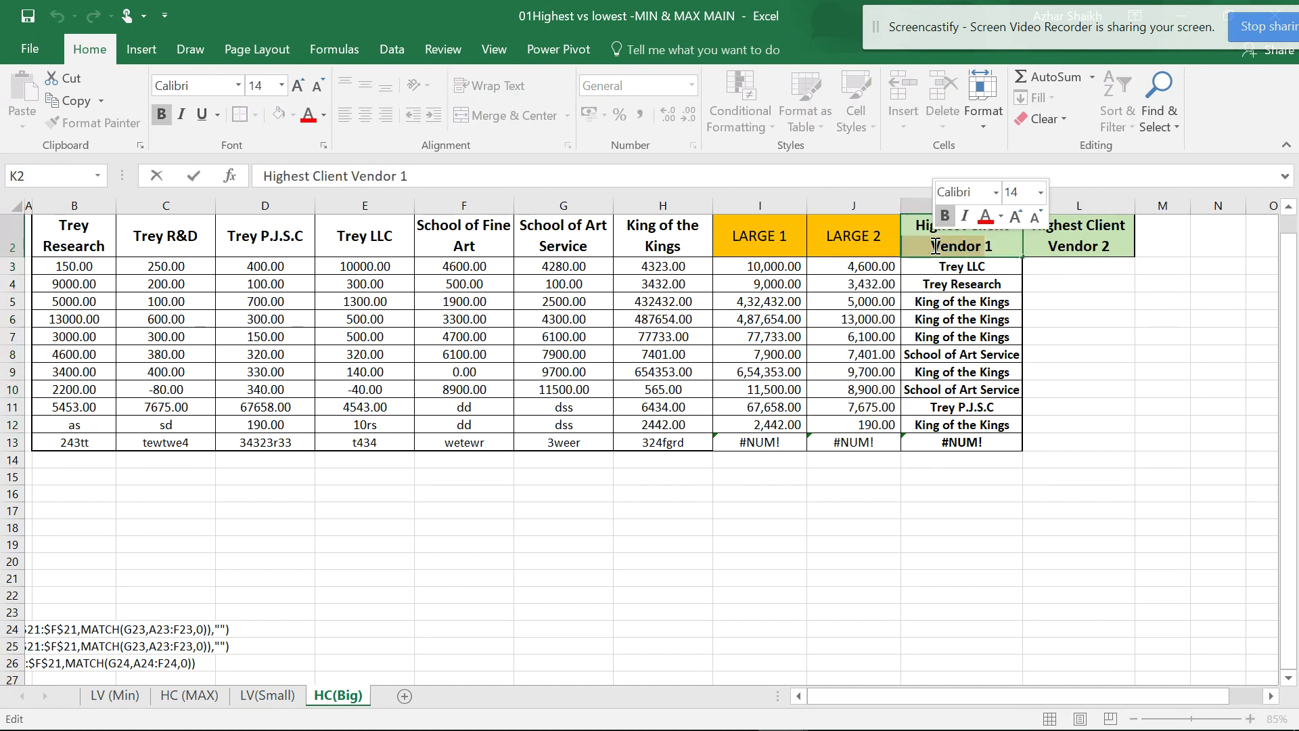
pyautogui.press('BackSpace')
pyautogui.click(995, 285)
pyautogui.click(1000, 249)
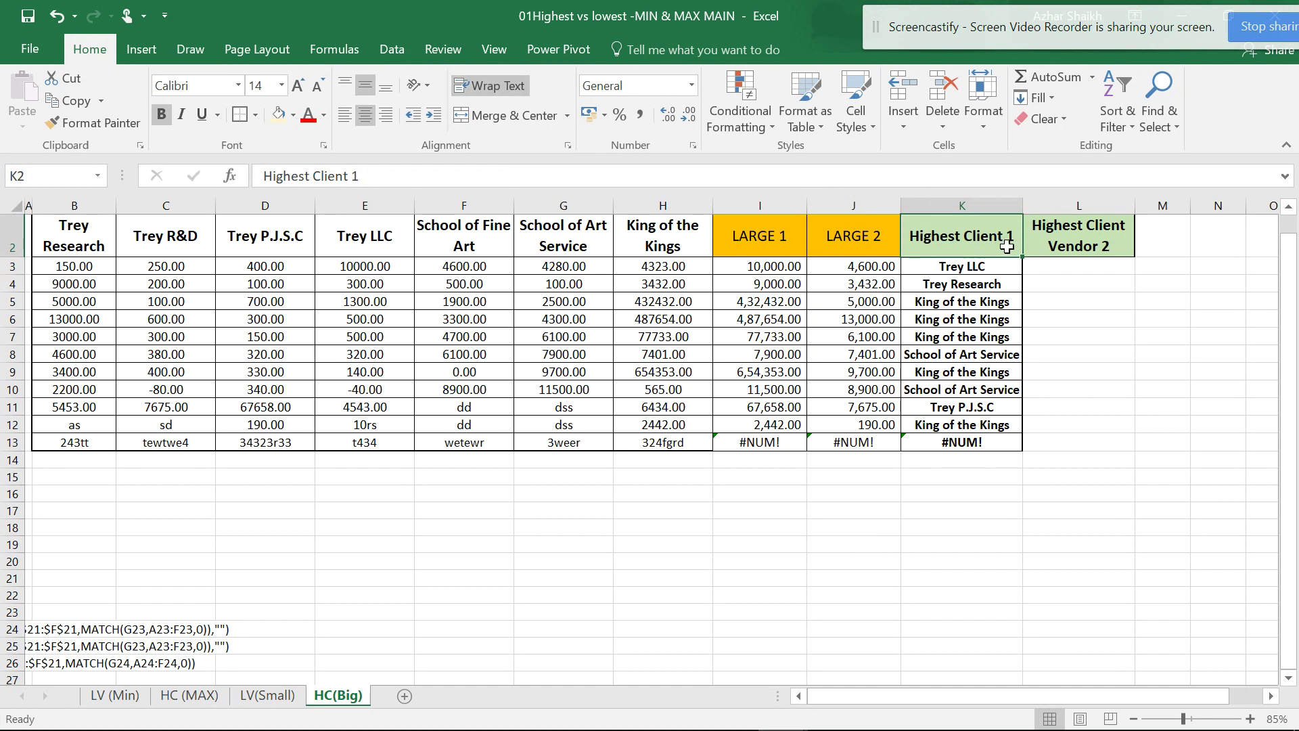
pyautogui.moveTo(1021, 257); pyautogui.dragTo(1111, 261)
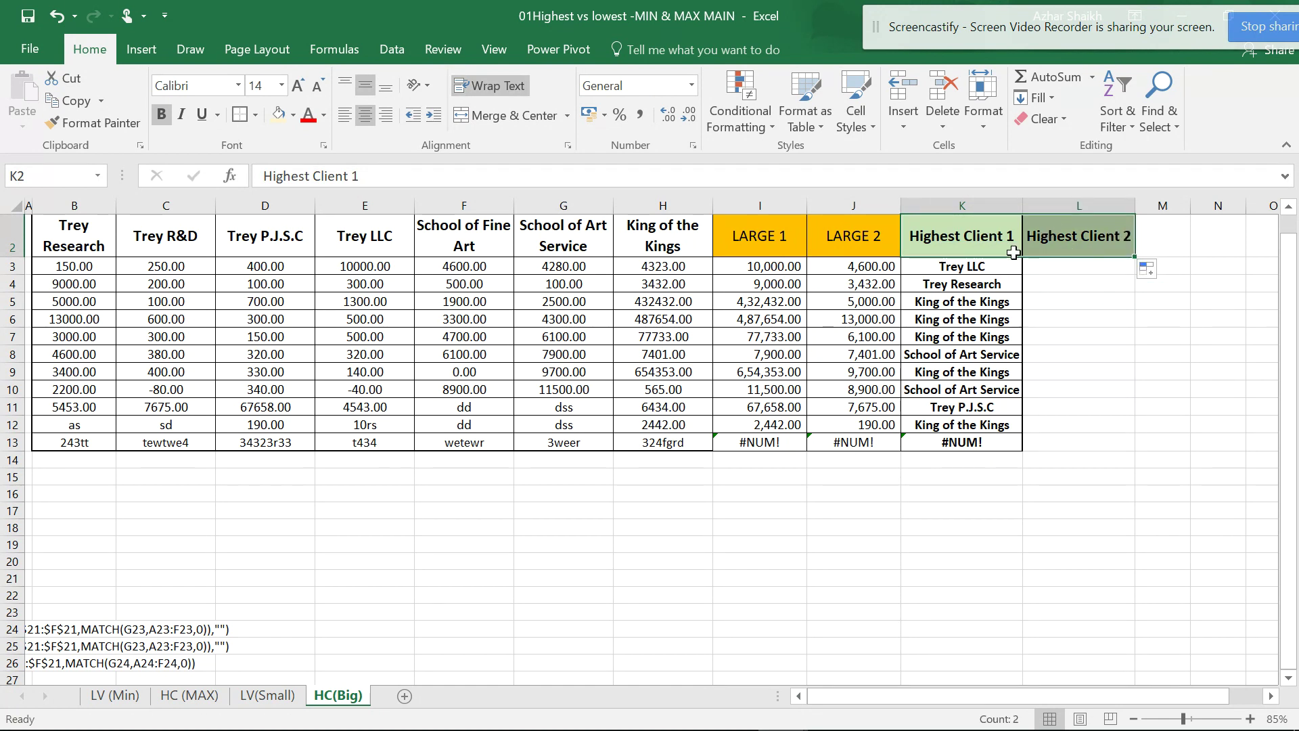
# Enter =INDEX($B$2:$H$2,MATCH(J3,B3:H3,0) in L3 to look up the LARGE 2 vendor.
pyautogui.click(1068, 266)
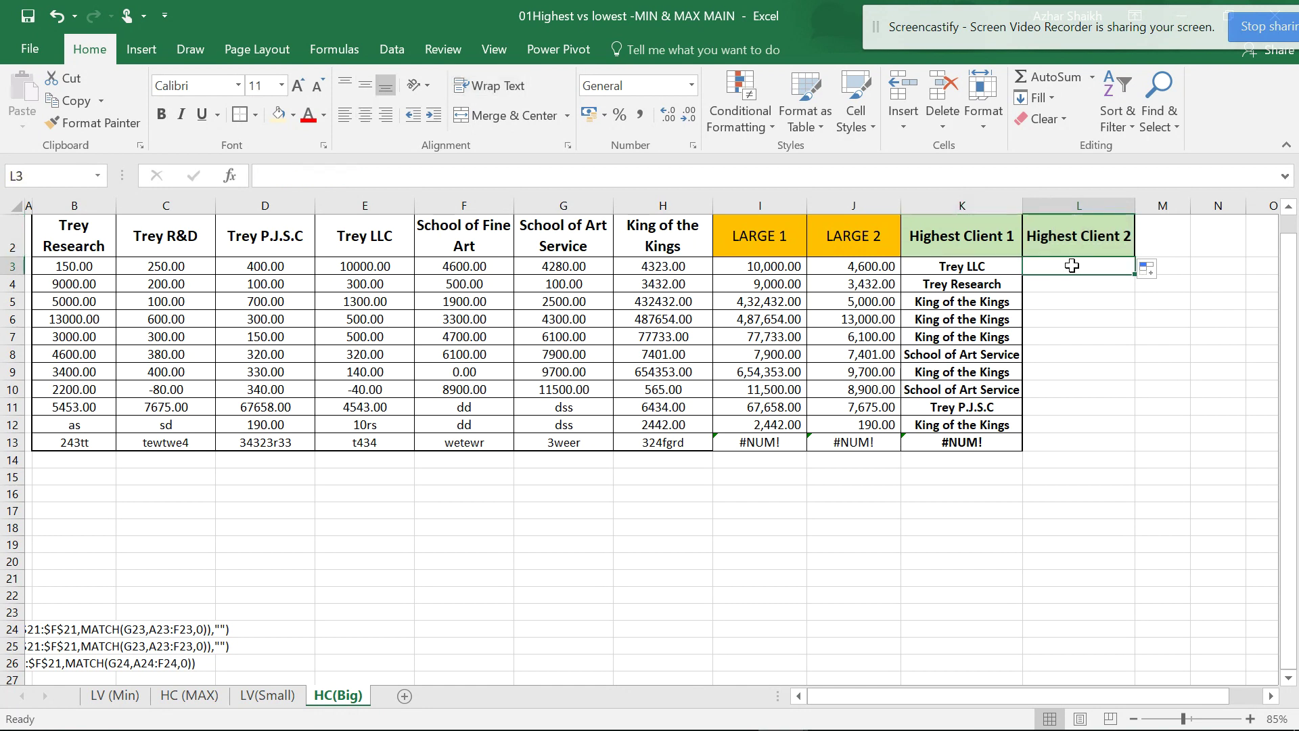
pyautogui.write('=')
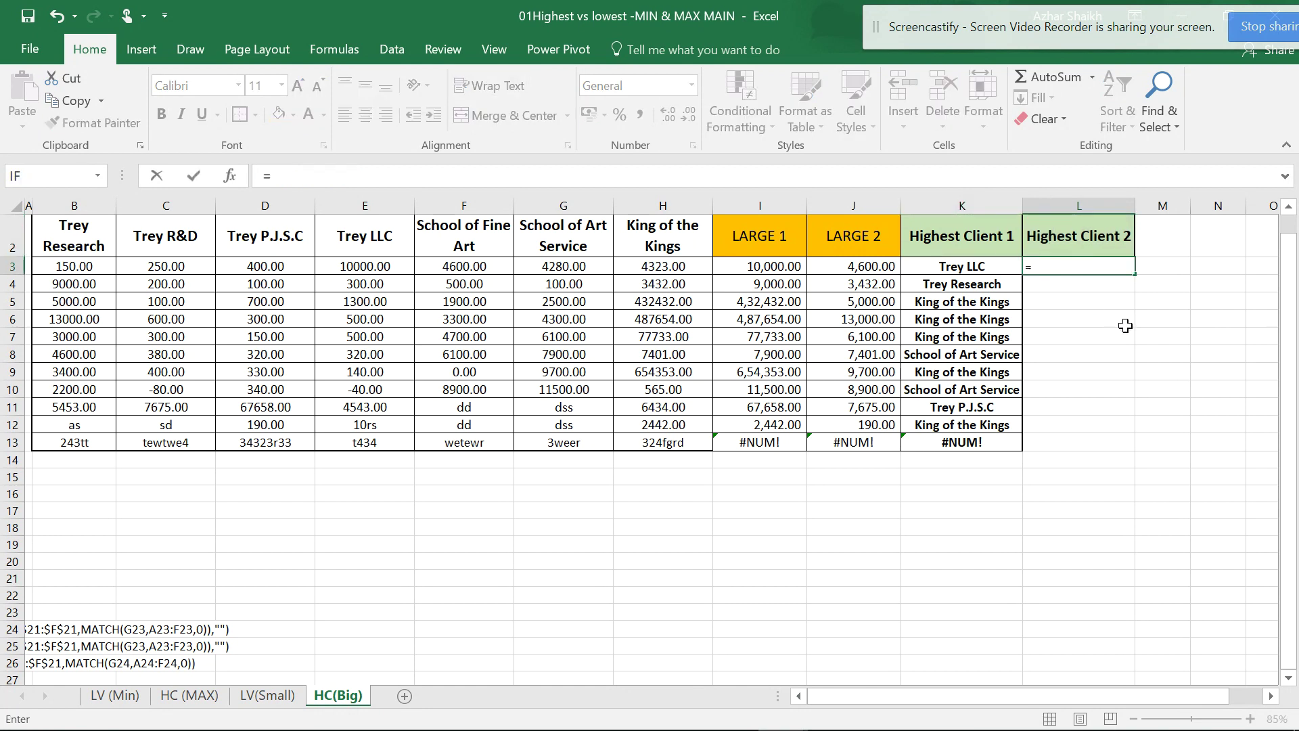
pyautogui.write('IN')
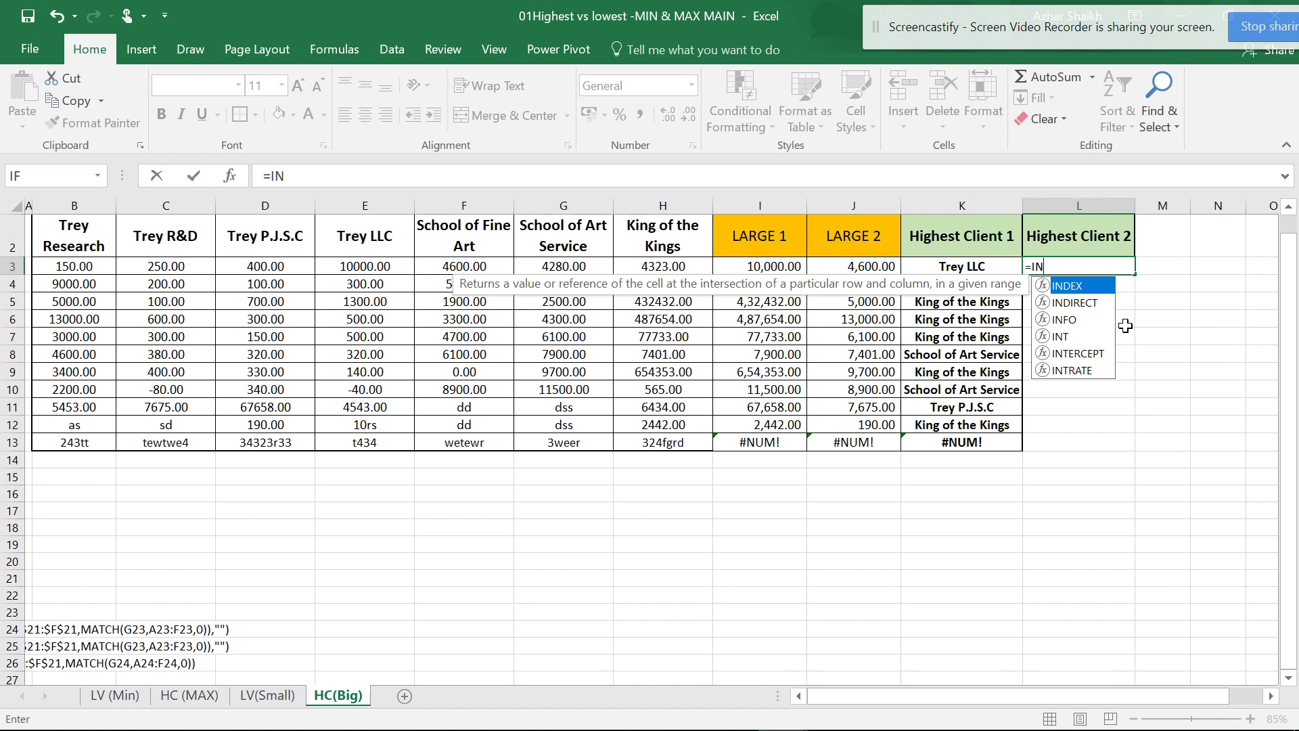
pyautogui.write('DE')
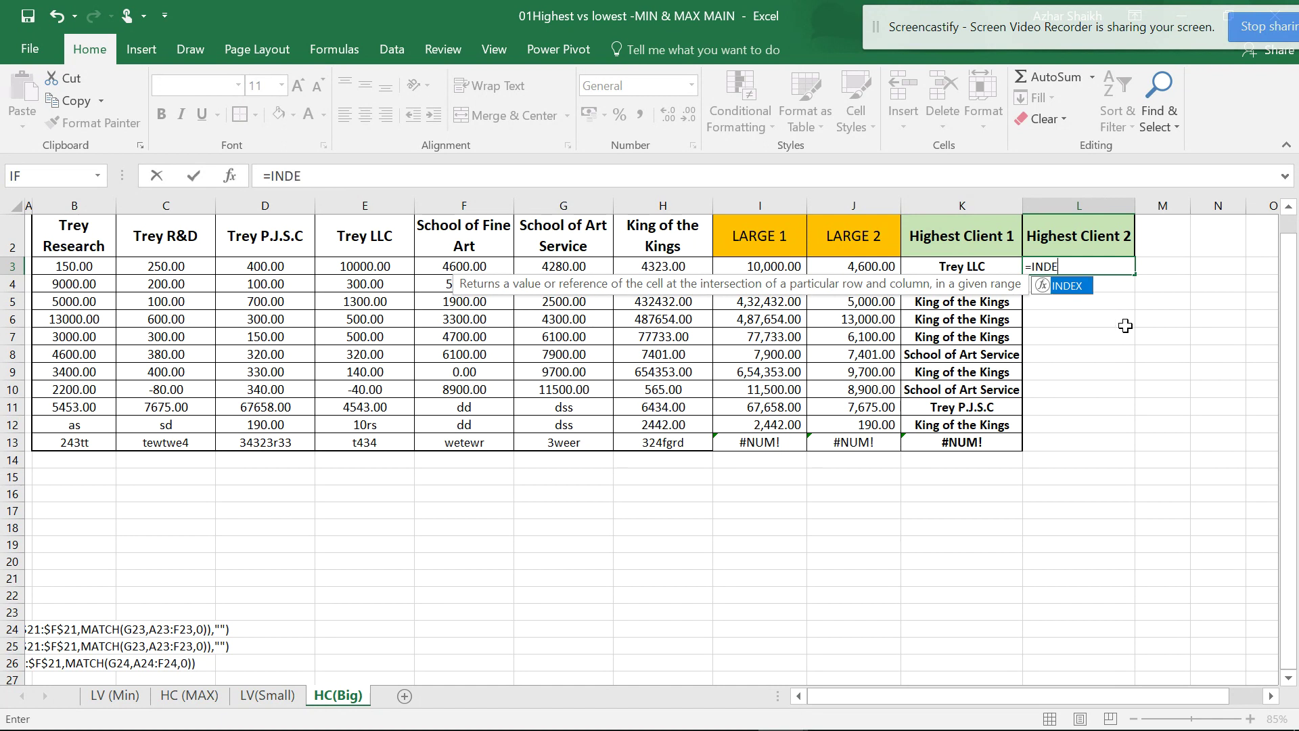
pyautogui.write('X(')
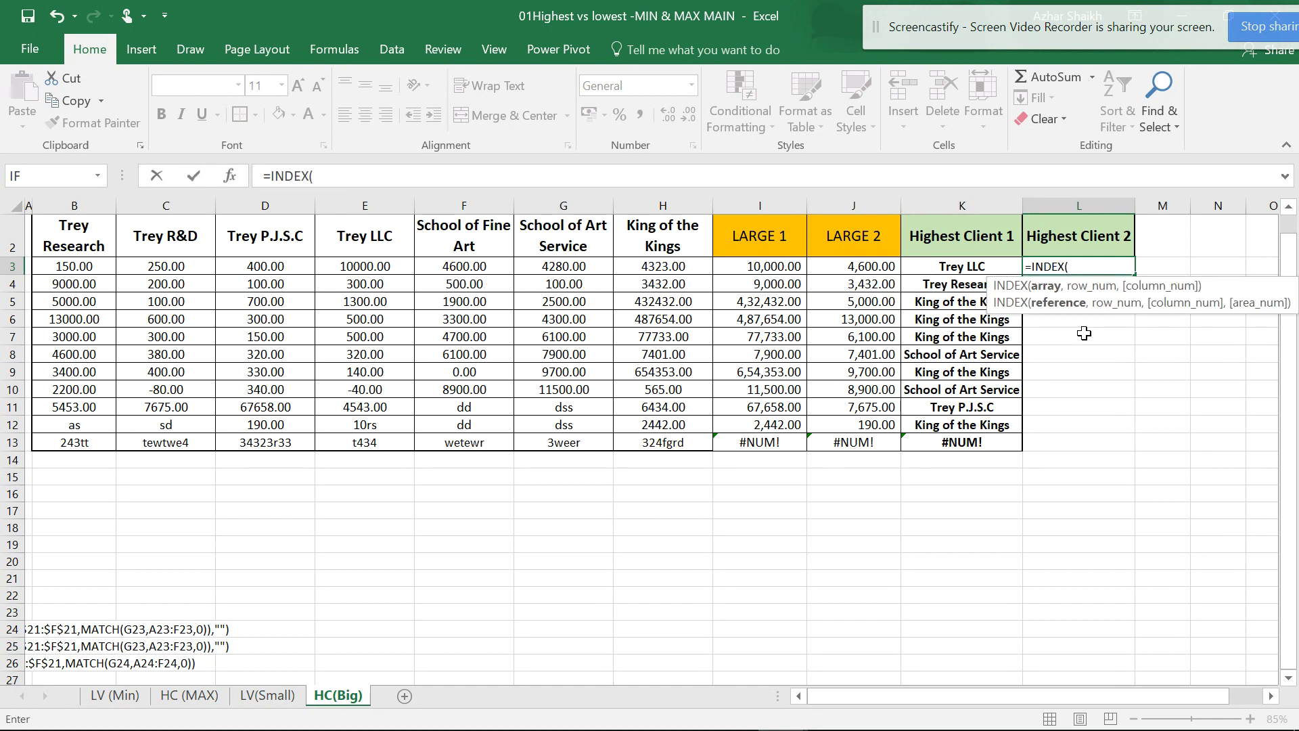
pyautogui.scroll(1, 111, 253)
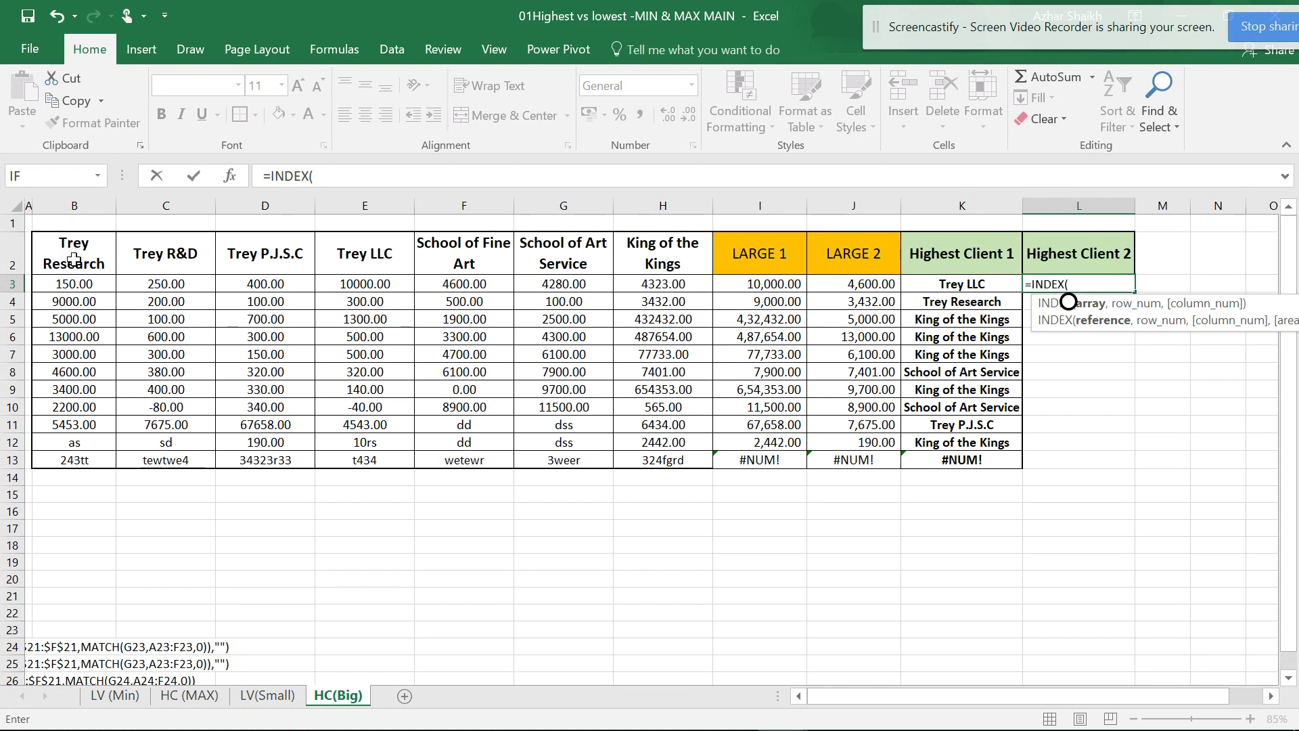
pyautogui.moveTo(73, 259); pyautogui.dragTo(647, 248)
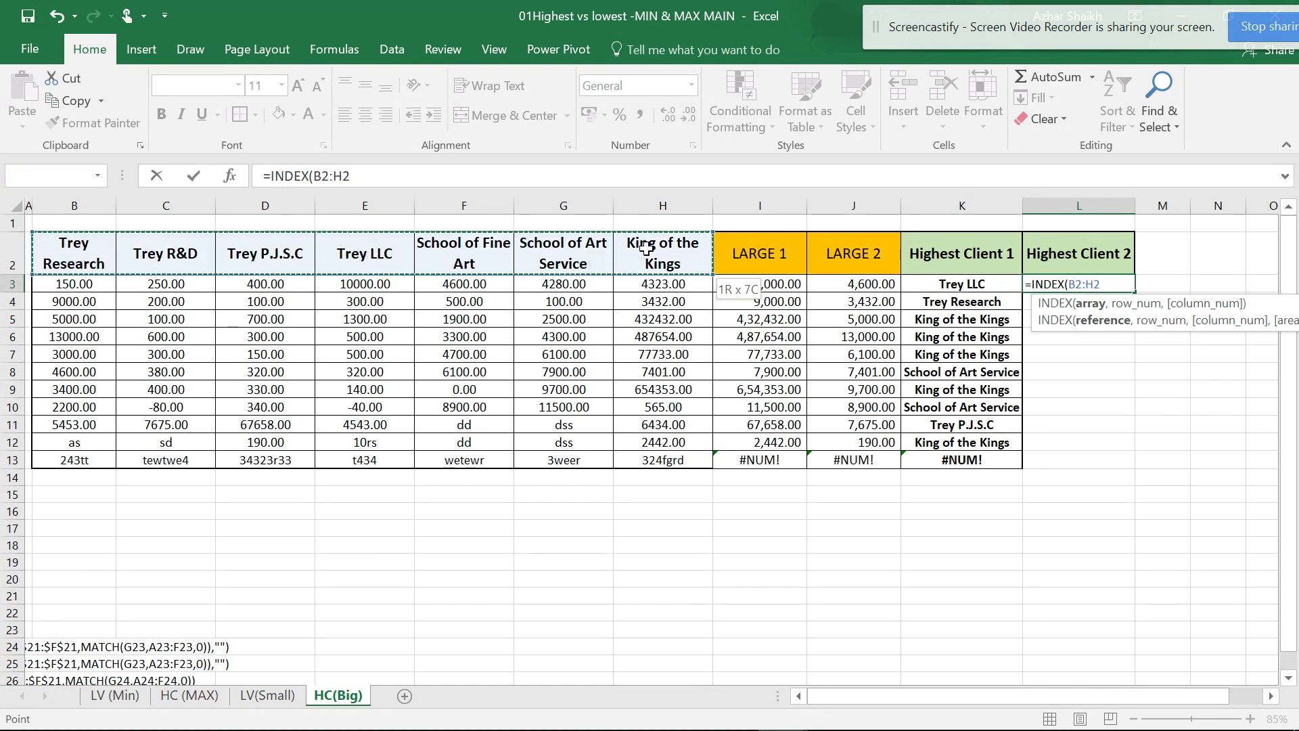
pyautogui.moveTo(647, 248); pyautogui.dragTo(647, 248)
pyautogui.press('F4')
pyautogui.write(',')
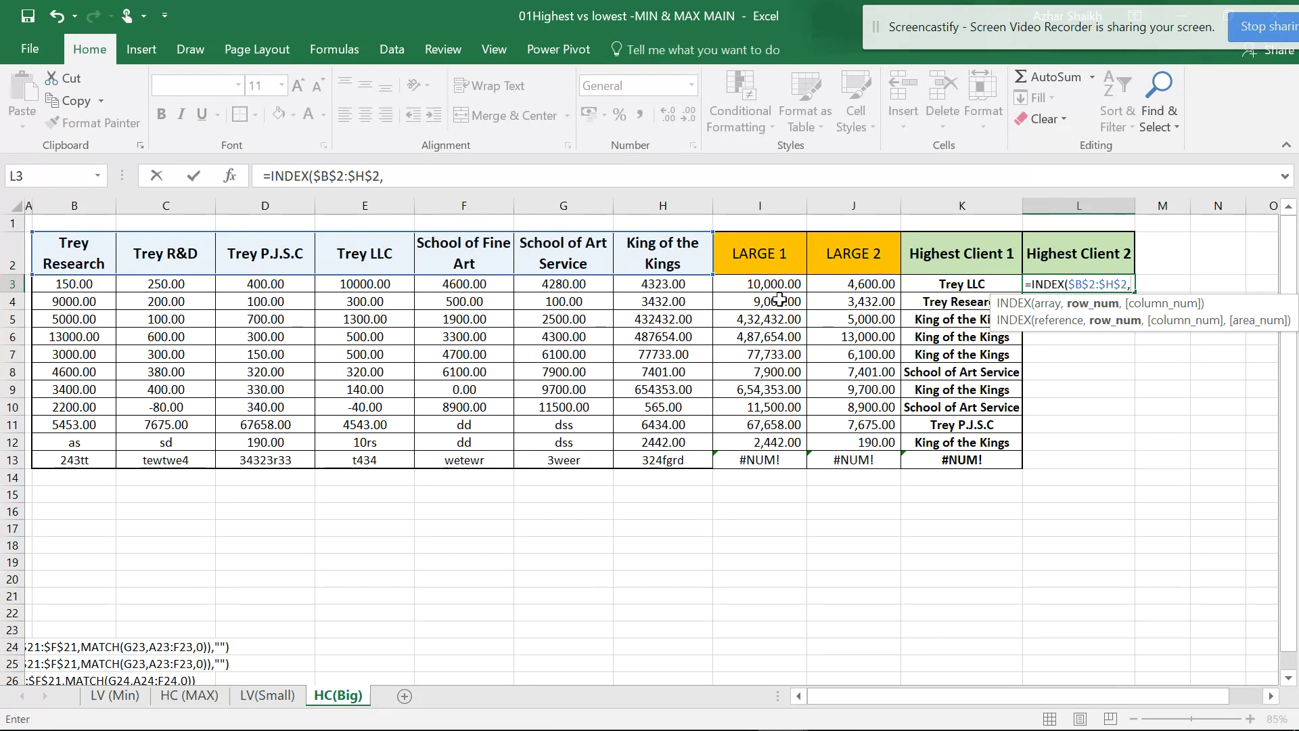
pyautogui.write('MATCH')
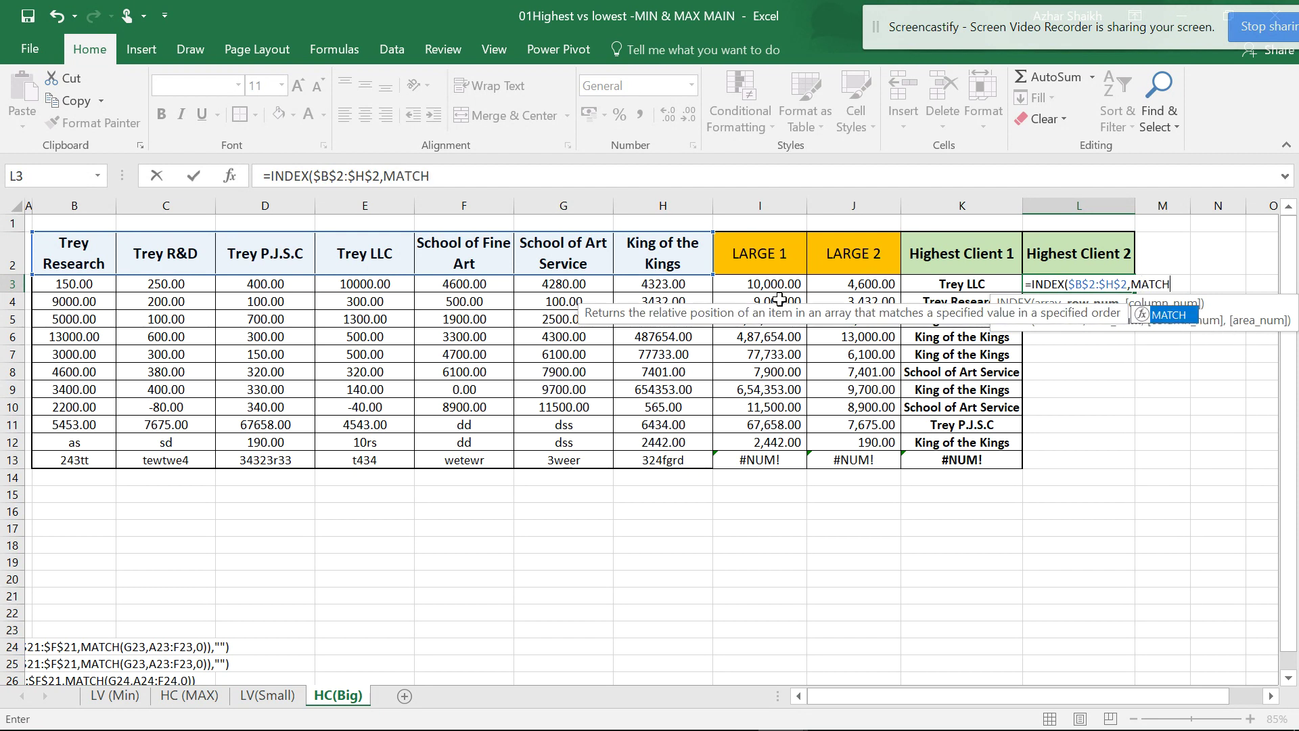
pyautogui.write('(')
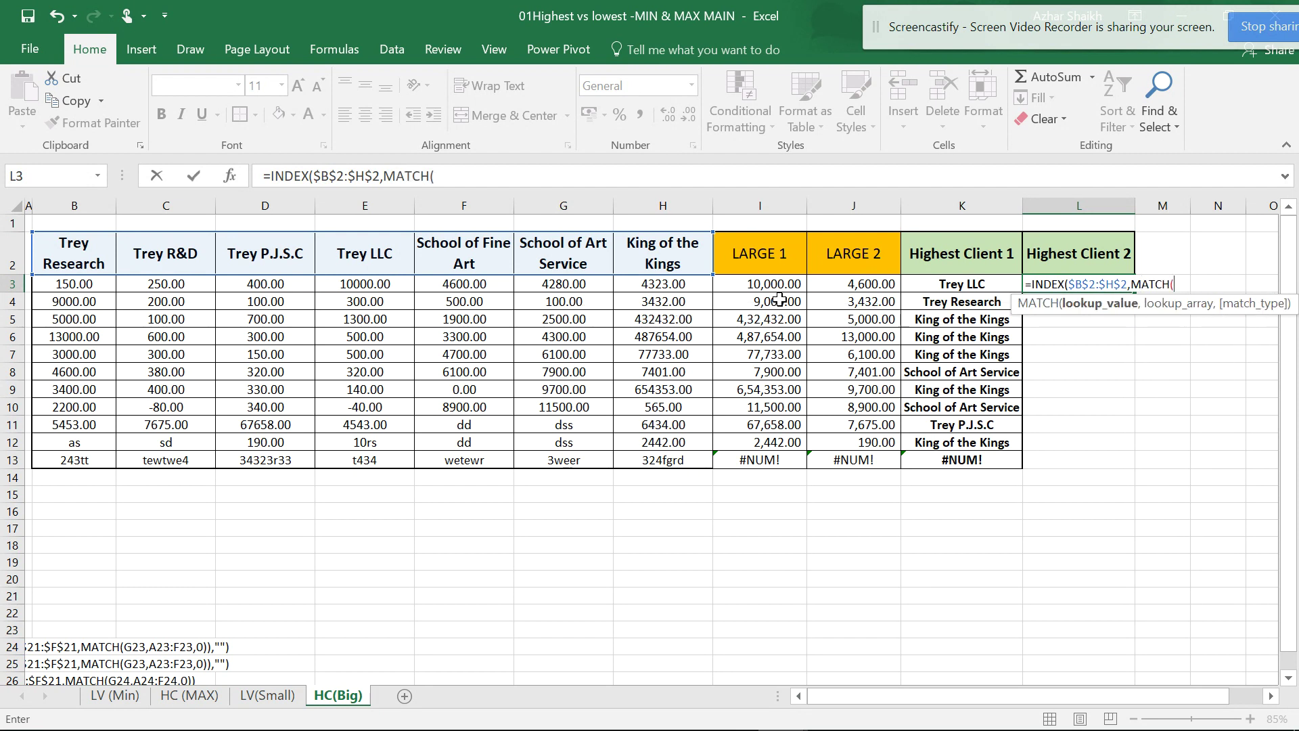
pyautogui.click(871, 284)
pyautogui.write(',')
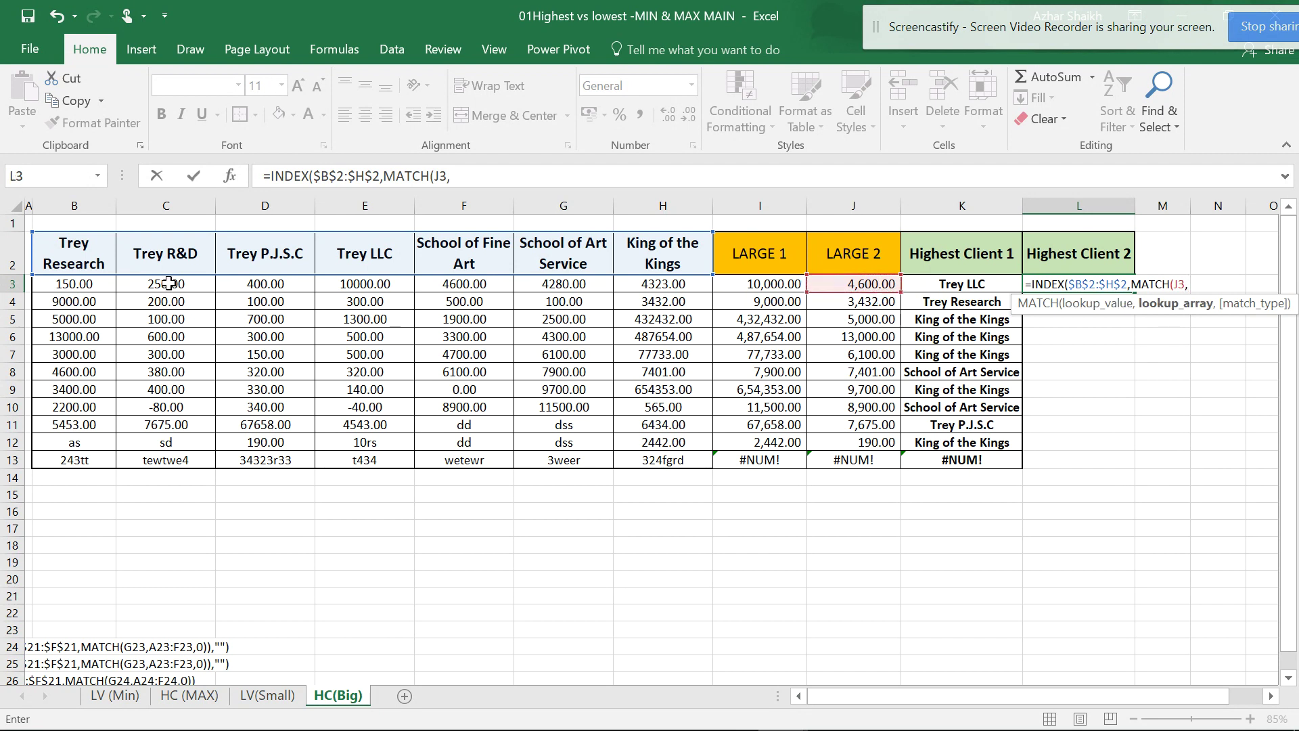
pyautogui.moveTo(93, 284); pyautogui.dragTo(672, 287)
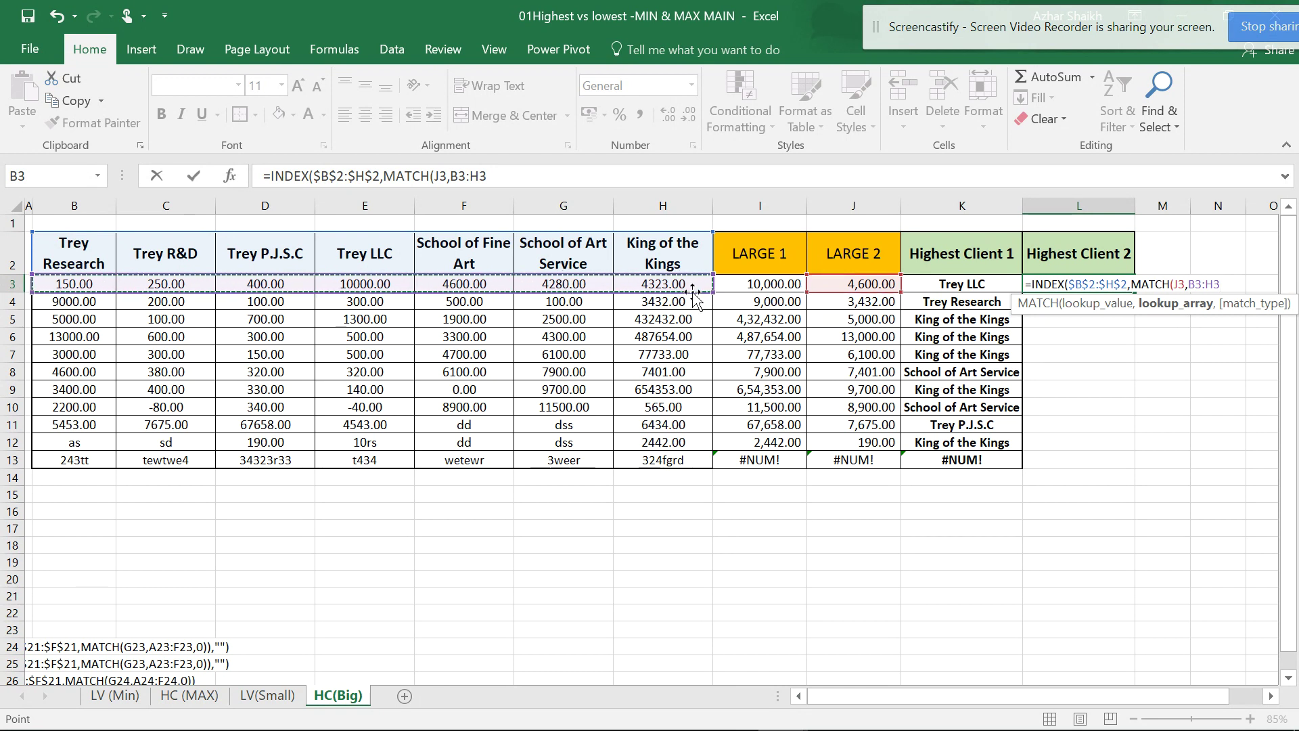
pyautogui.write(',0')
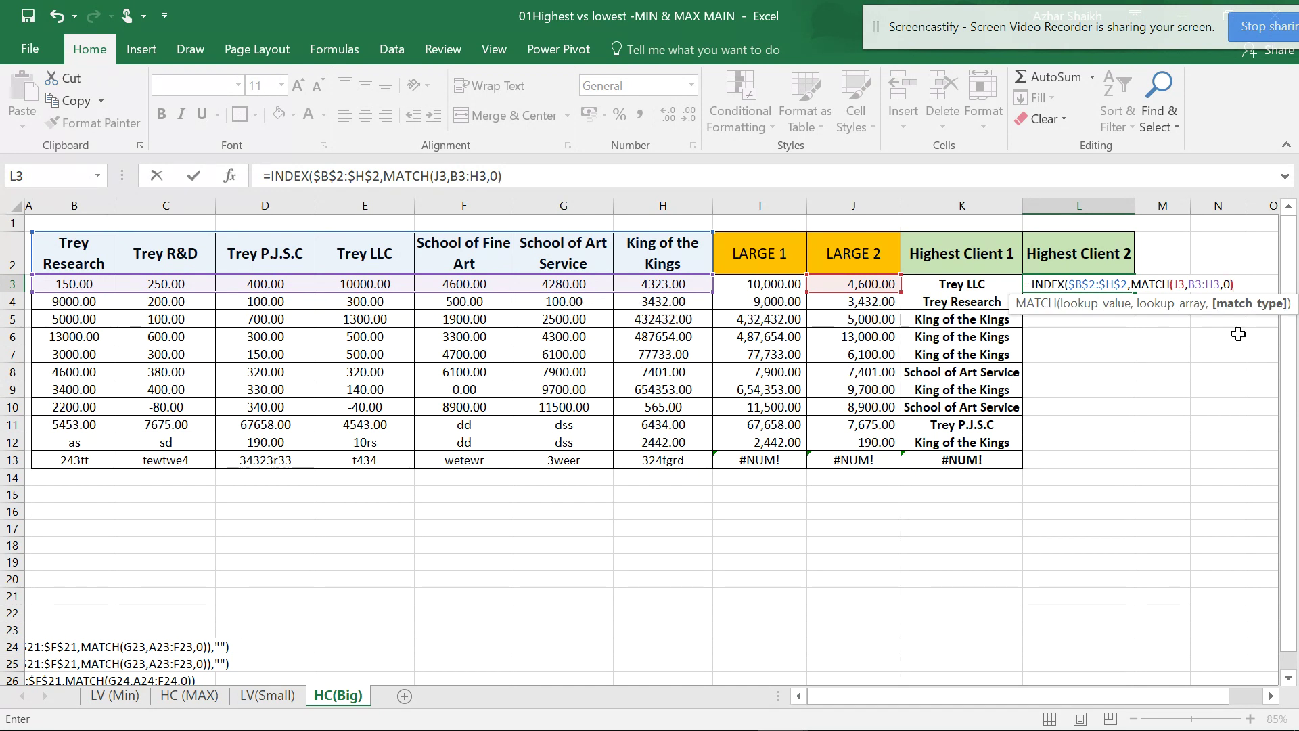
pyautogui.write(')')
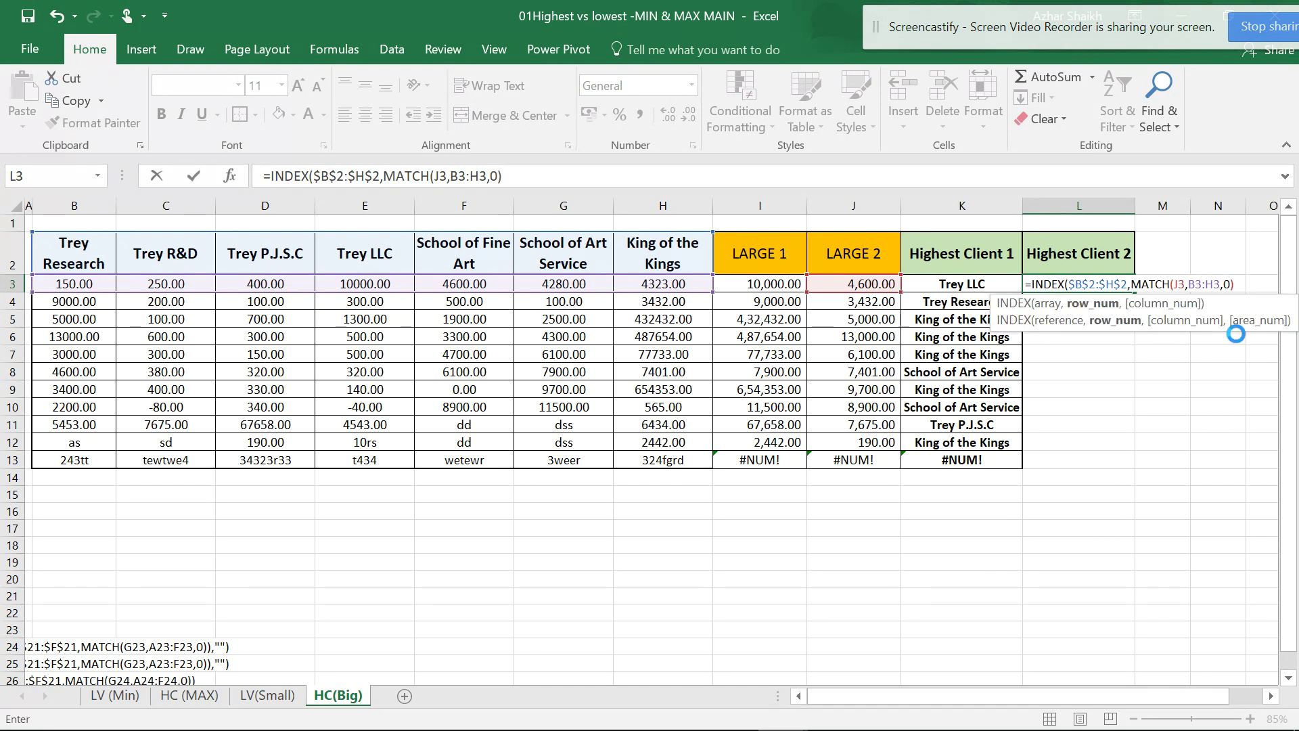
pyautogui.press('Return')
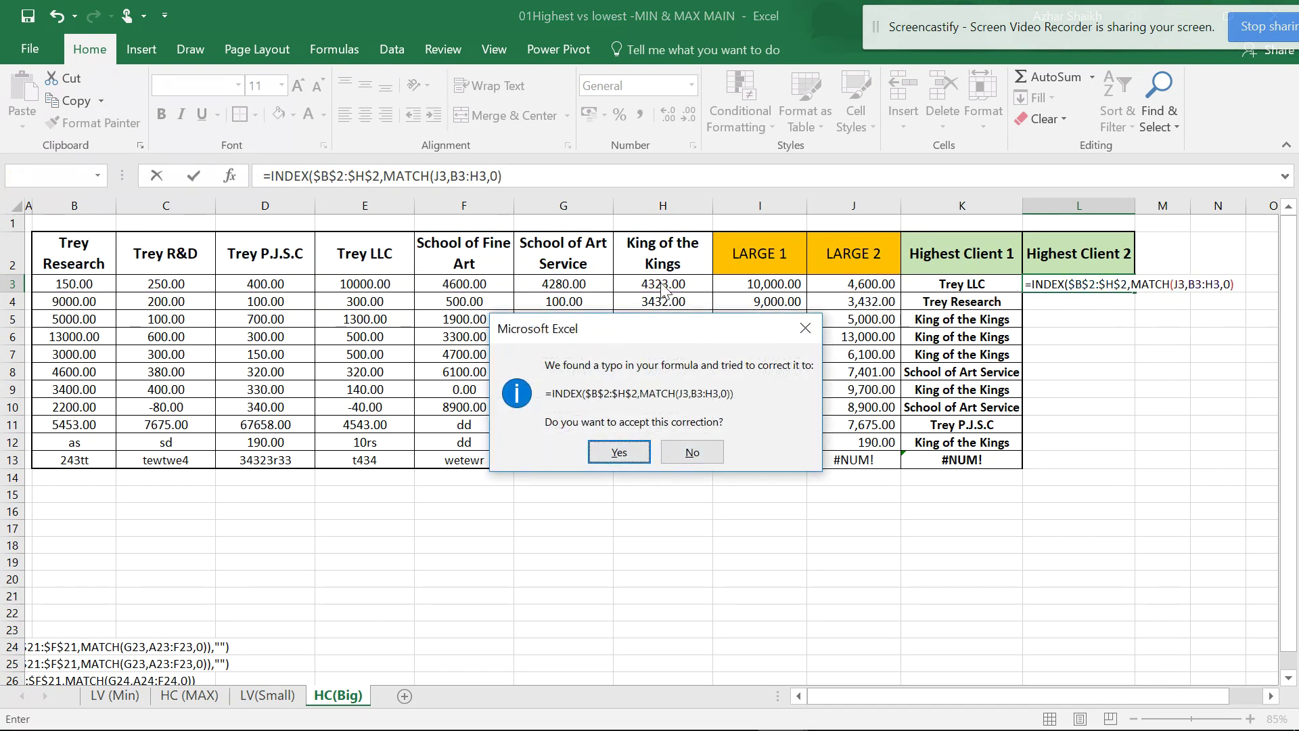
# Accept the parenthesis correction, bold L3 and fill the client lookup down to L13.
pyautogui.click(637, 450)
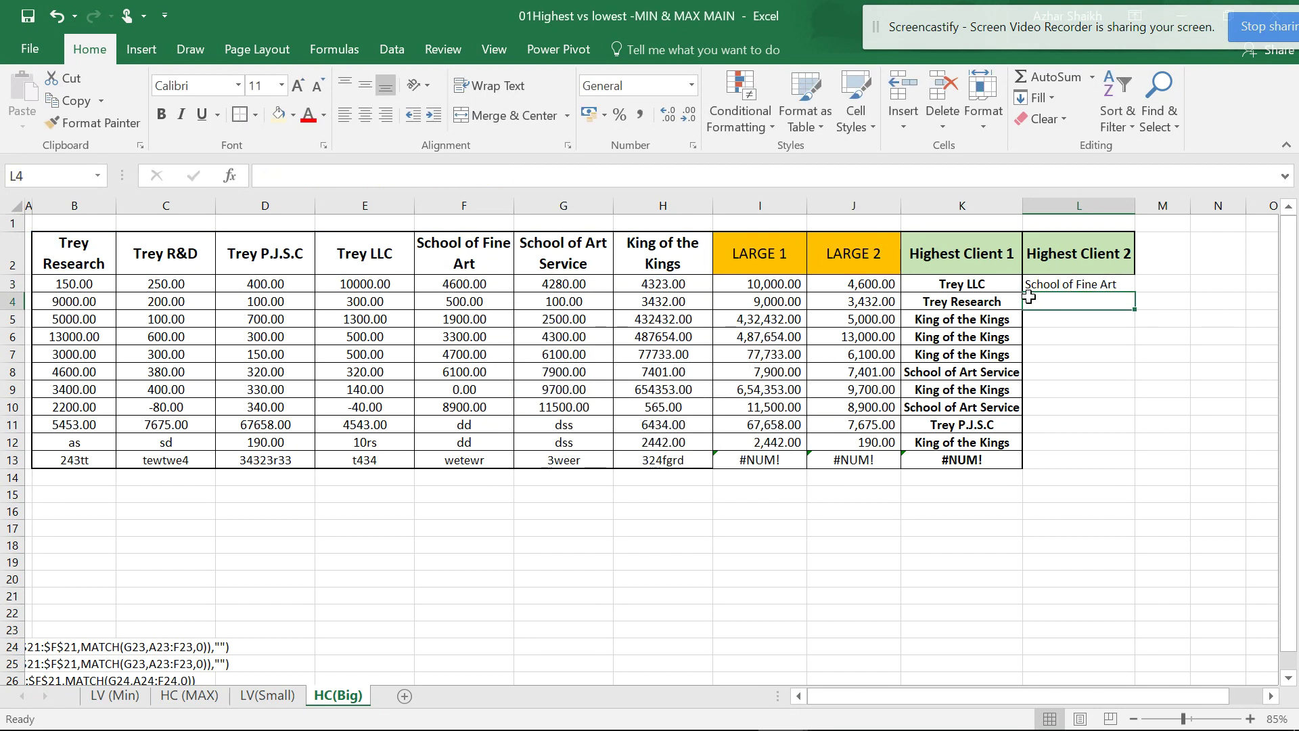
pyautogui.press('Up')
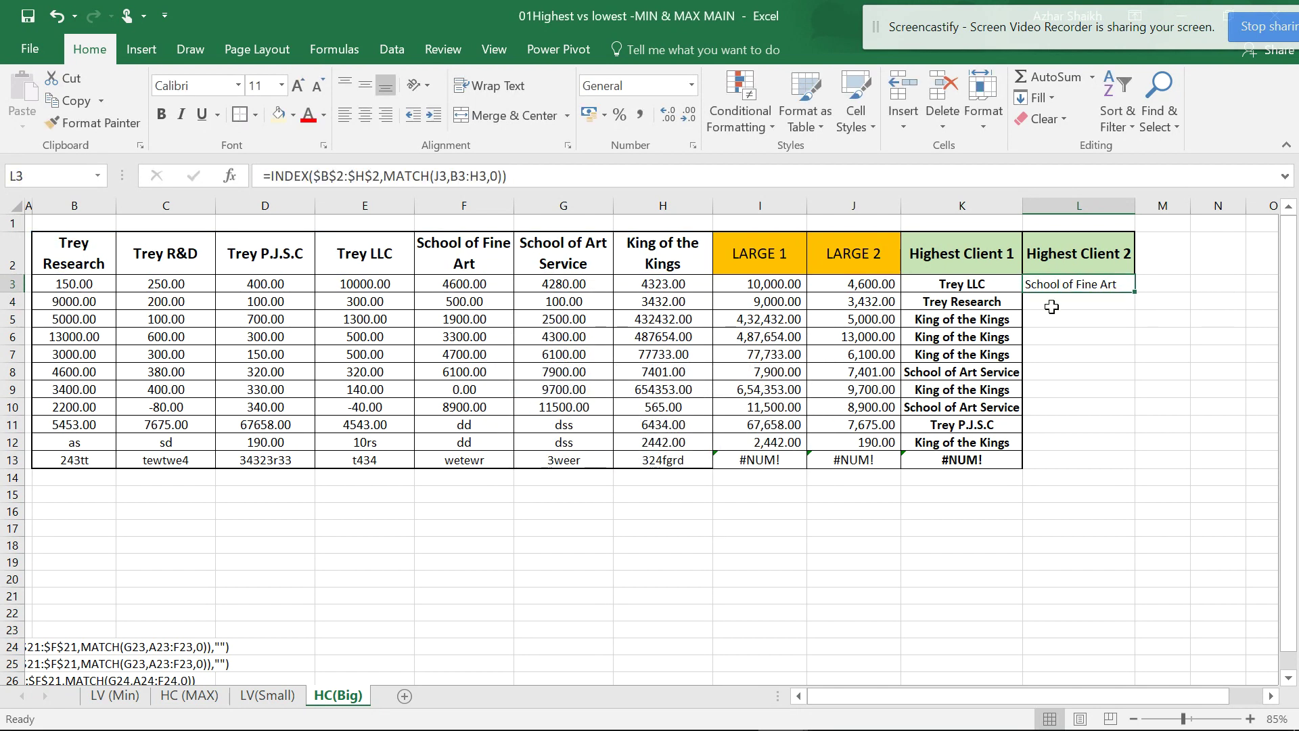
pyautogui.hotkey('ctrl', 'b')
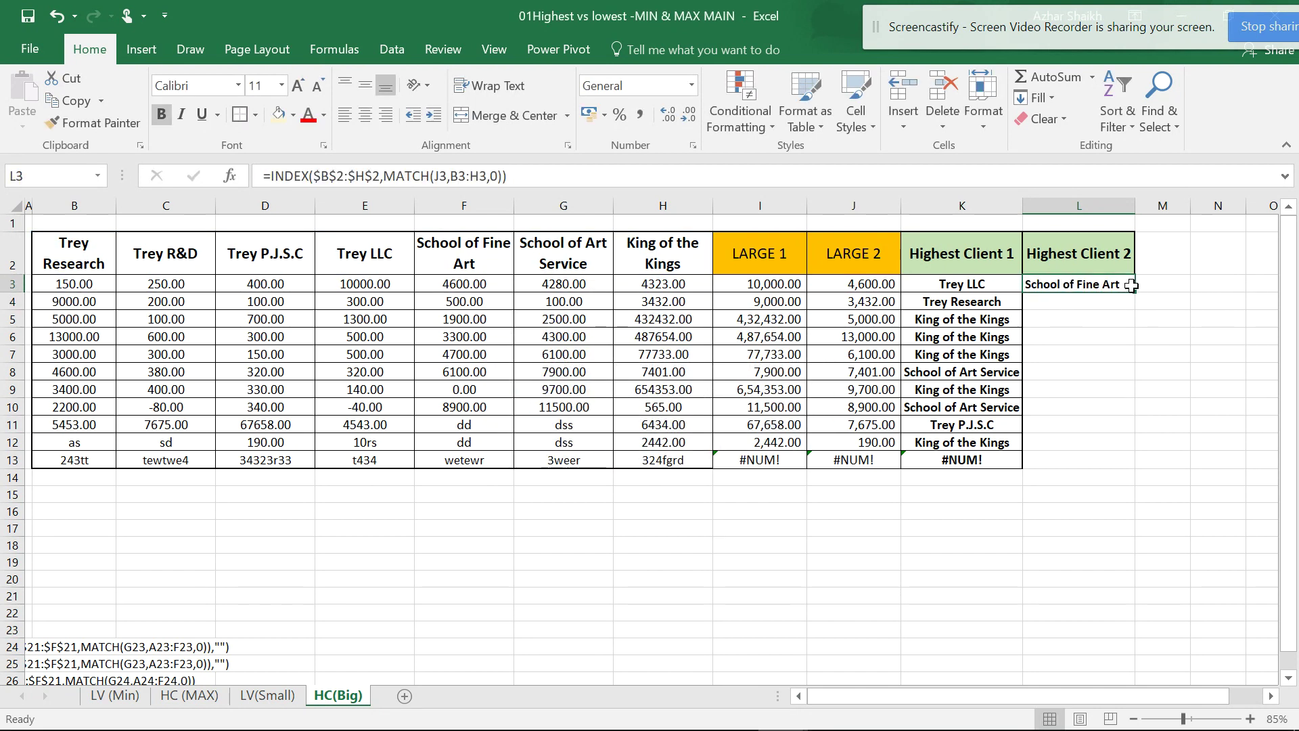
pyautogui.doubleClick(1134, 293)
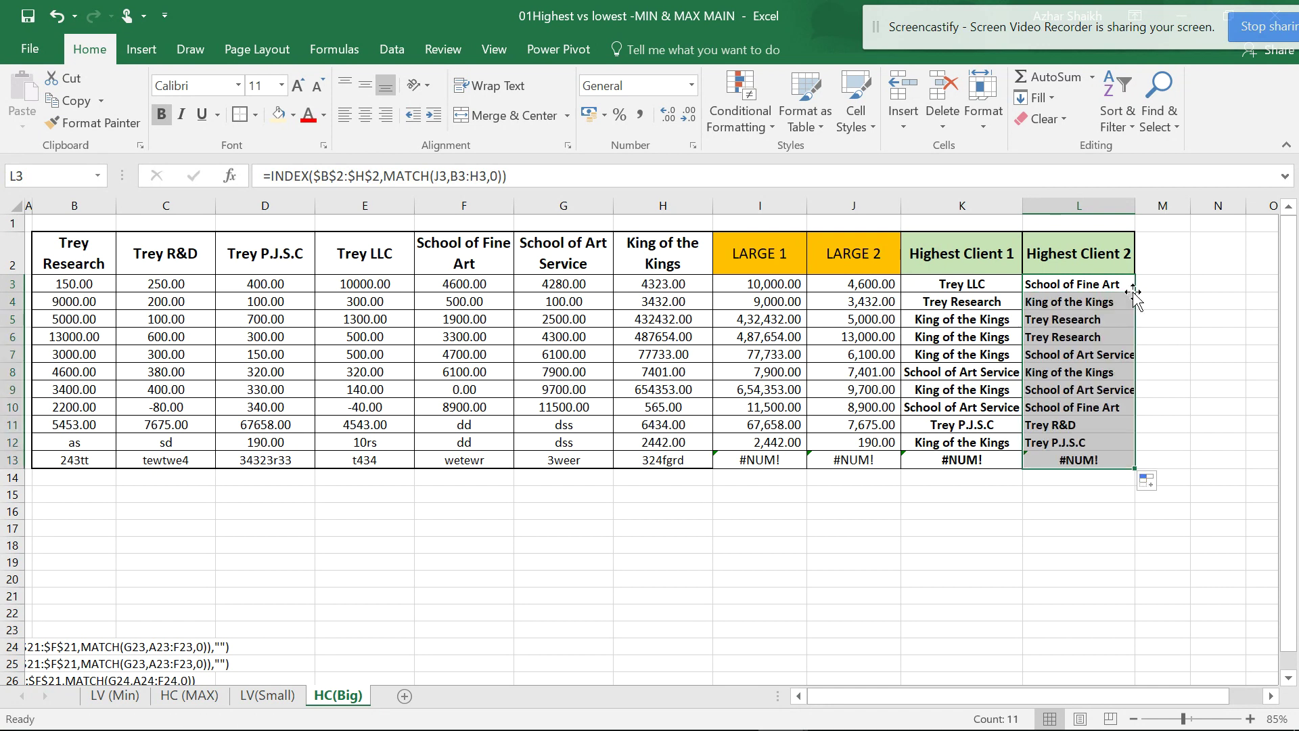